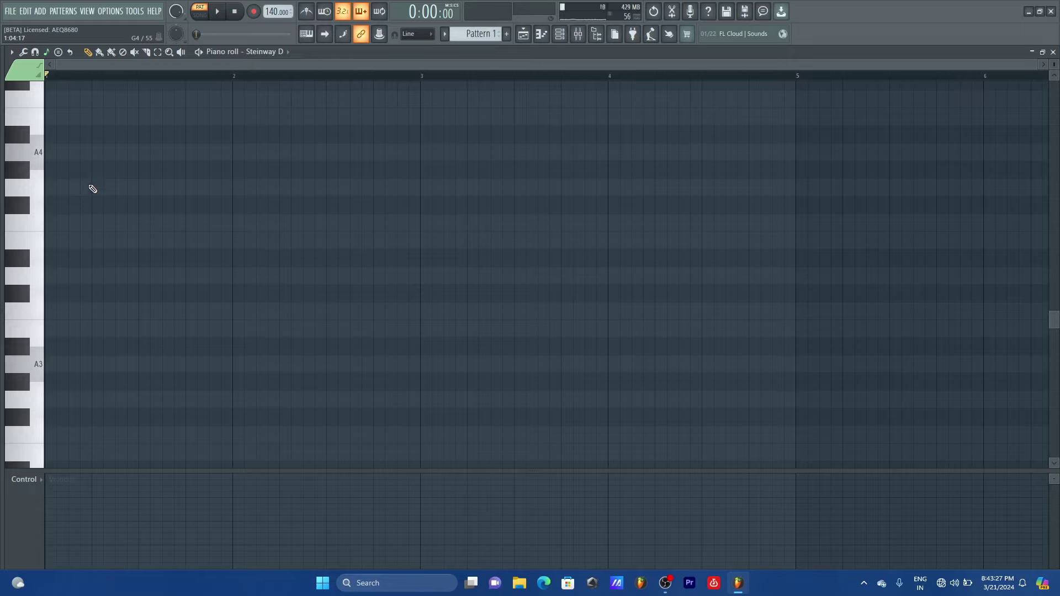
- Choose A Minor Natural (Aeolian) as the snapping scale and place a one-bar A3 note at bar 1
{"action": "left_click", "coordinate": [48, 54]}
{"action": "left_click", "coordinate": [48, 54]}
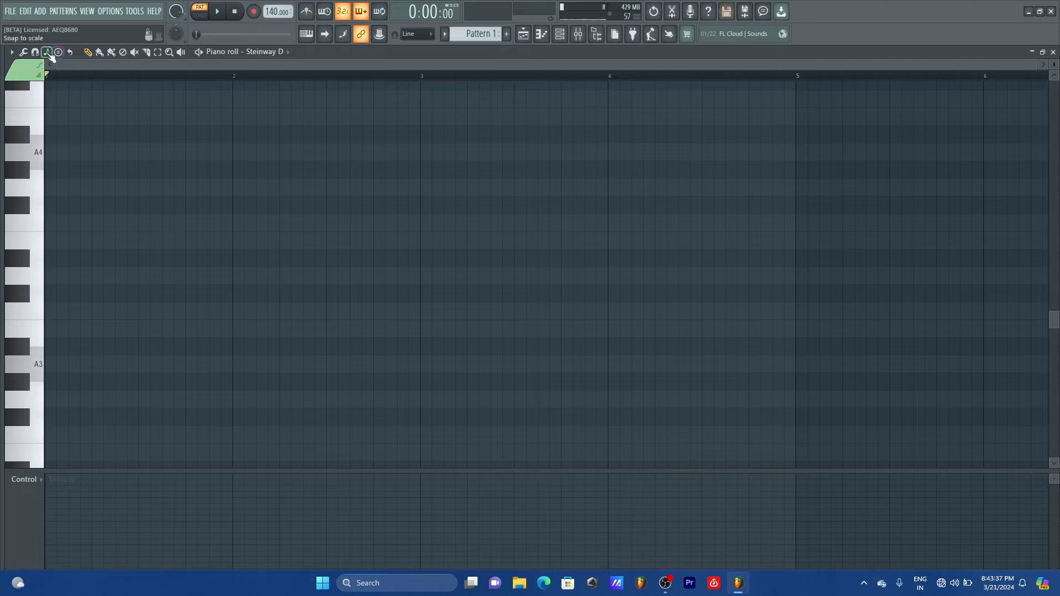
{"action": "left_click", "coordinate": [48, 53]}
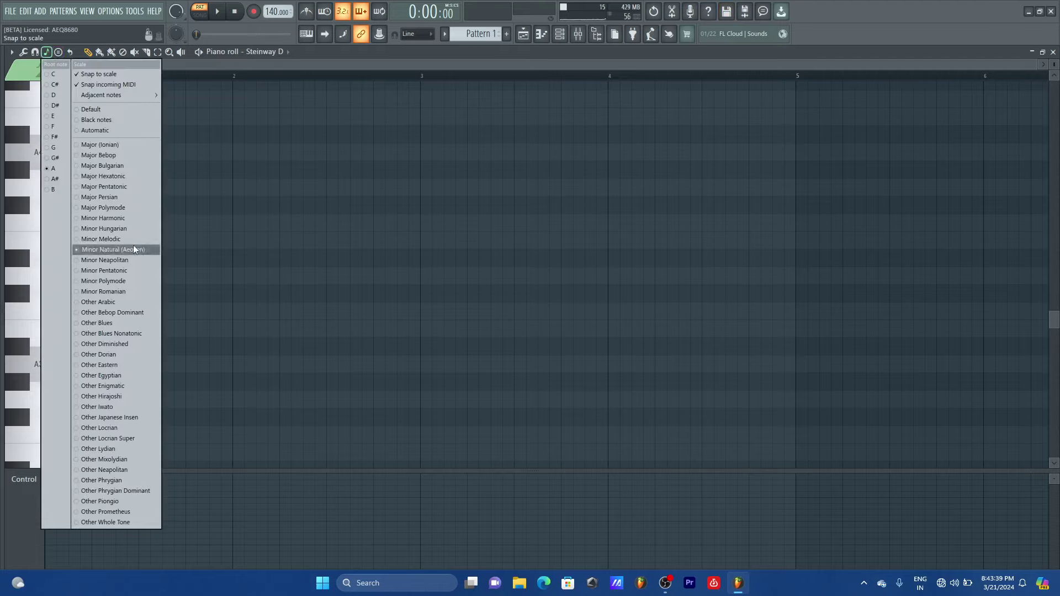
{"action": "left_click", "coordinate": [53, 171]}
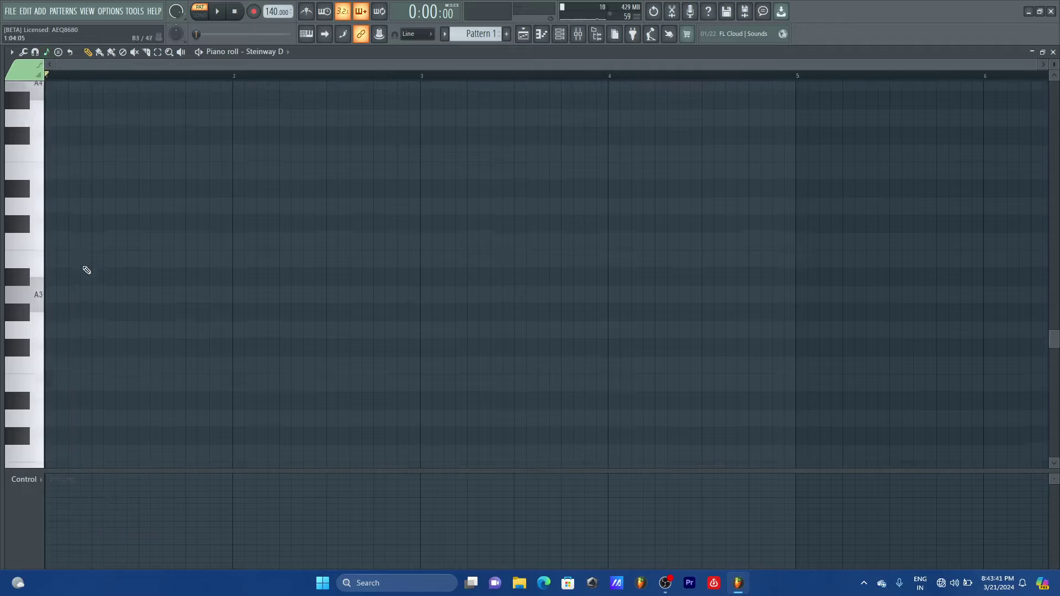
{"action": "left_click", "coordinate": [52, 260]}
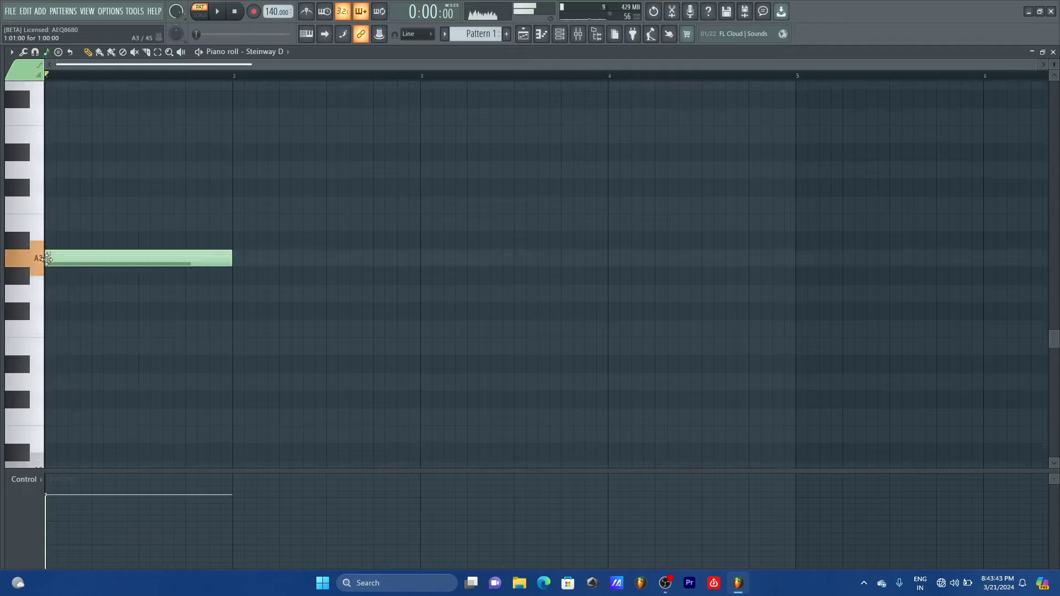
{"action": "left_click", "coordinate": [57, 206]}
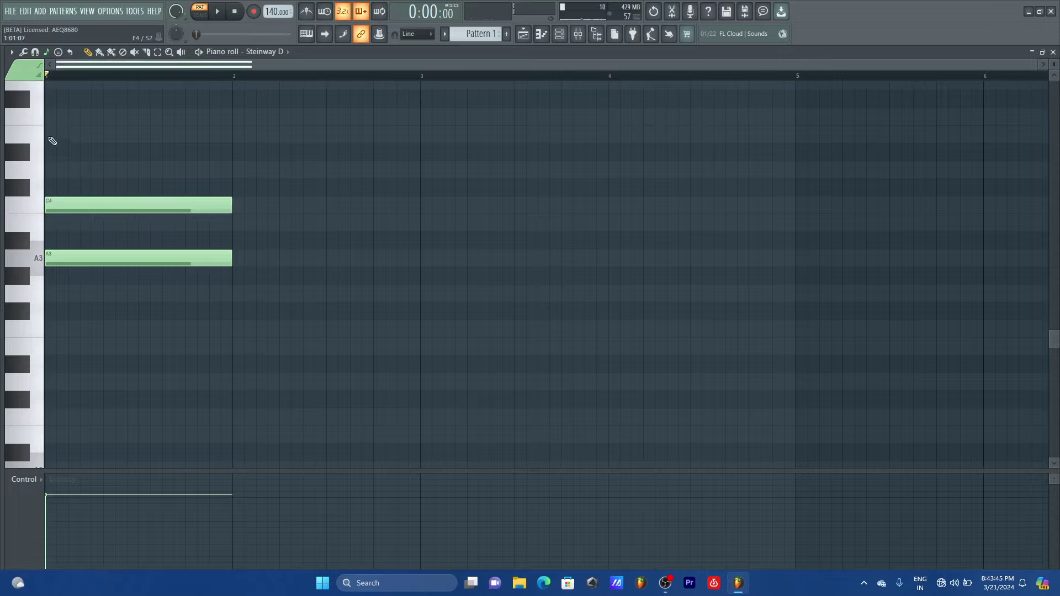
{"action": "left_click", "coordinate": [49, 137]}
{"action": "scroll", "coordinate": [263, 260], "scroll_direction": "up", "scroll_amount": 3}
{"action": "right_click", "coordinate": [206, 191]}
{"action": "right_click", "coordinate": [165, 258]}
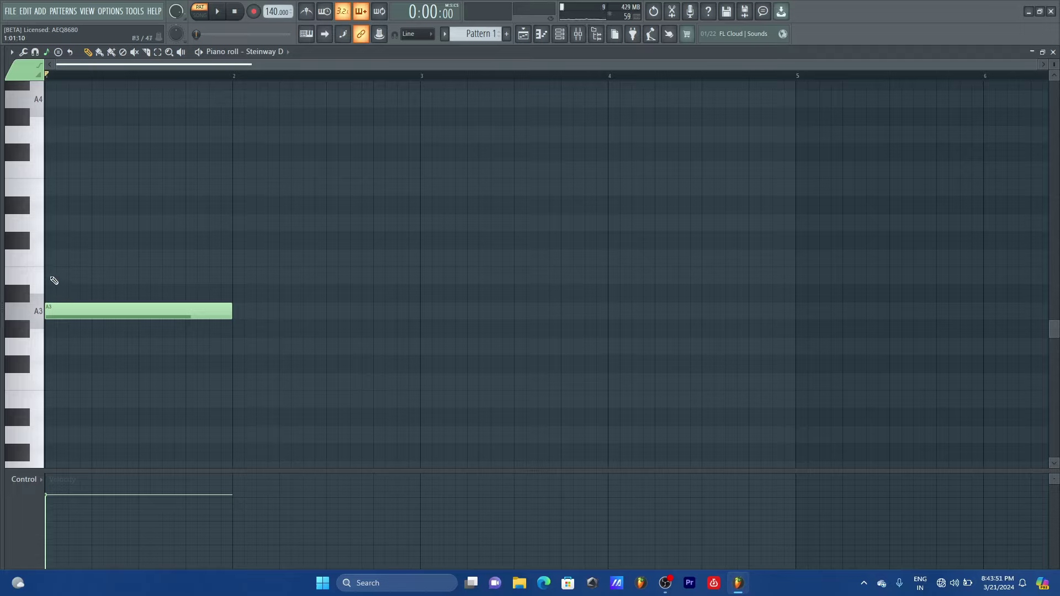
- Add one-bar C4 and E4 notes above the A3 note at bar 1 and play the chord
{"action": "left_click", "coordinate": [52, 265]}
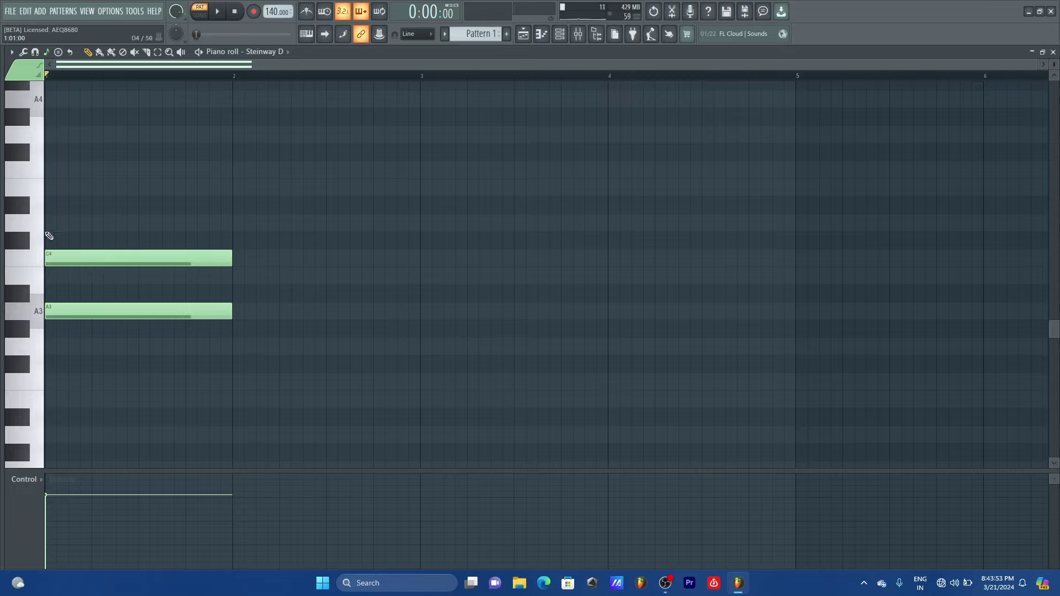
{"action": "left_click", "coordinate": [51, 189]}
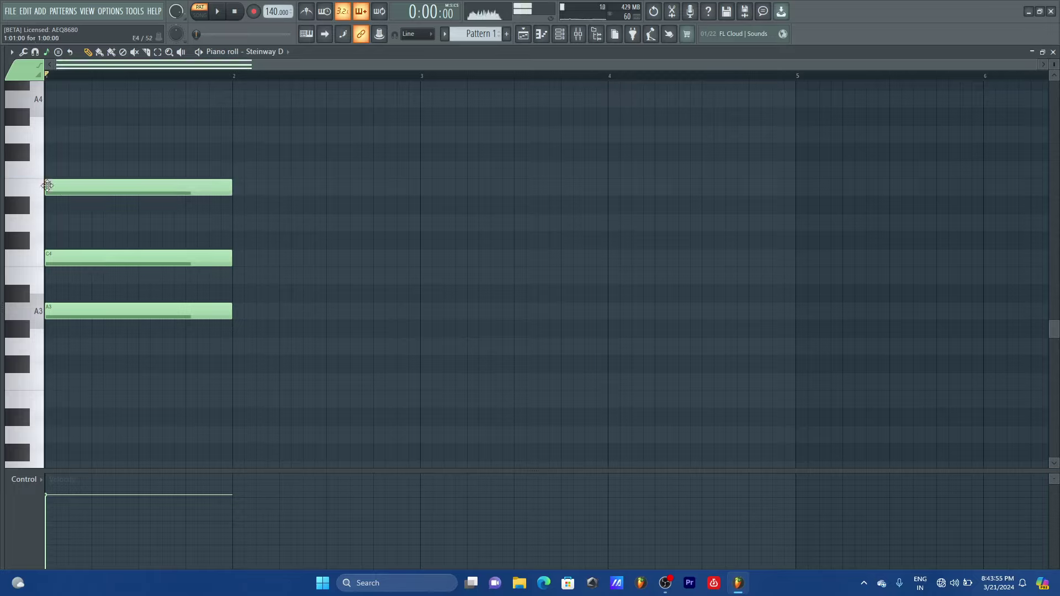
{"action": "key", "text": "space"}
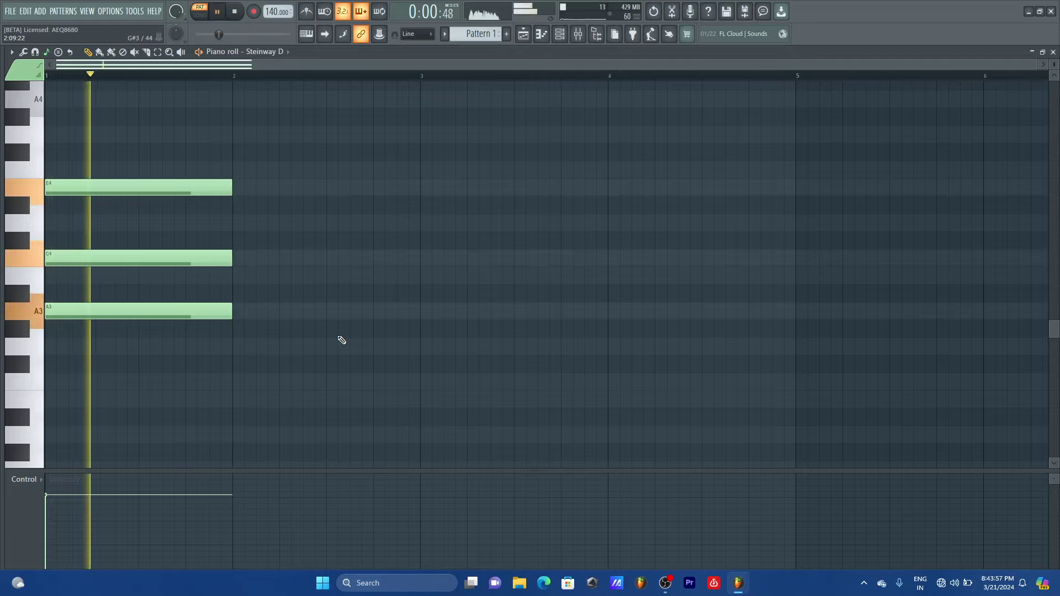
{"action": "key", "text": "space"}
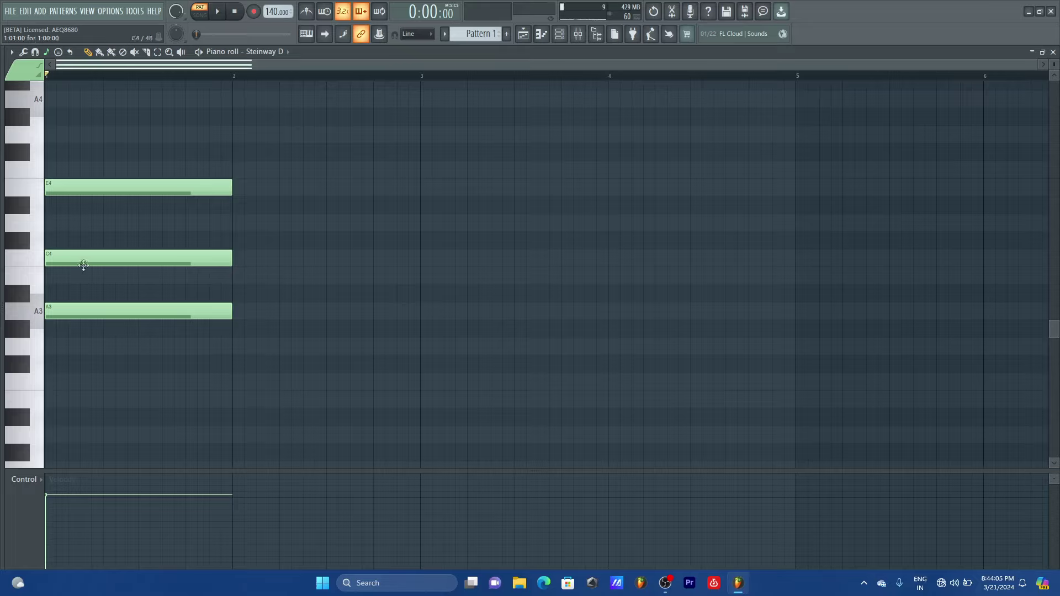
- Turn off scale snapping and audition the chord with its middle note at C#4 before moving that note back to C4
{"action": "left_click_drag", "start_coordinate": [84, 258], "coordinate": [80, 217]}
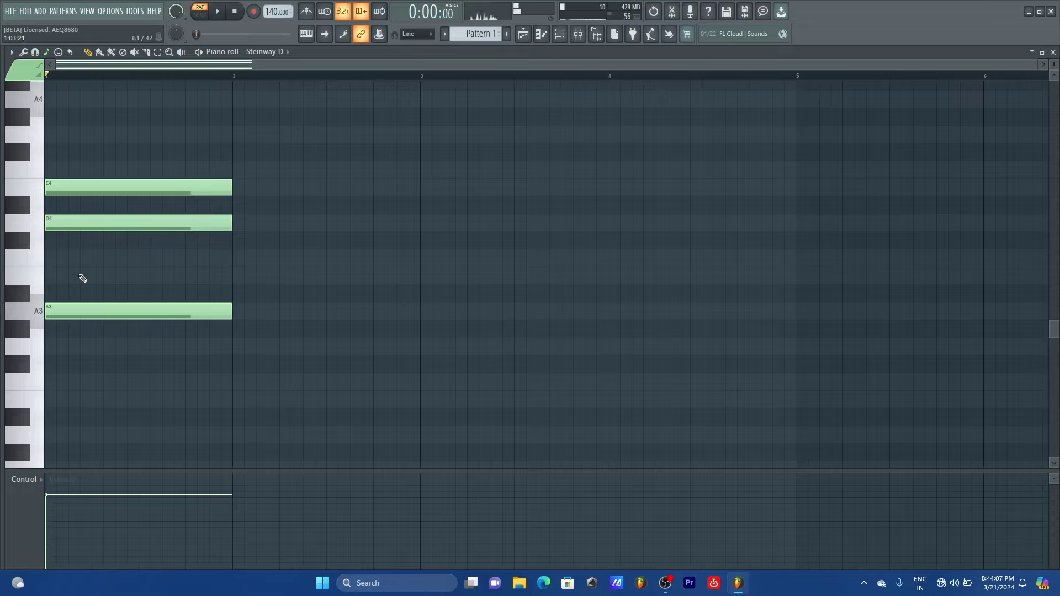
{"action": "left_click", "coordinate": [48, 52]}
{"action": "left_click_drag", "start_coordinate": [78, 223], "coordinate": [78, 239]}
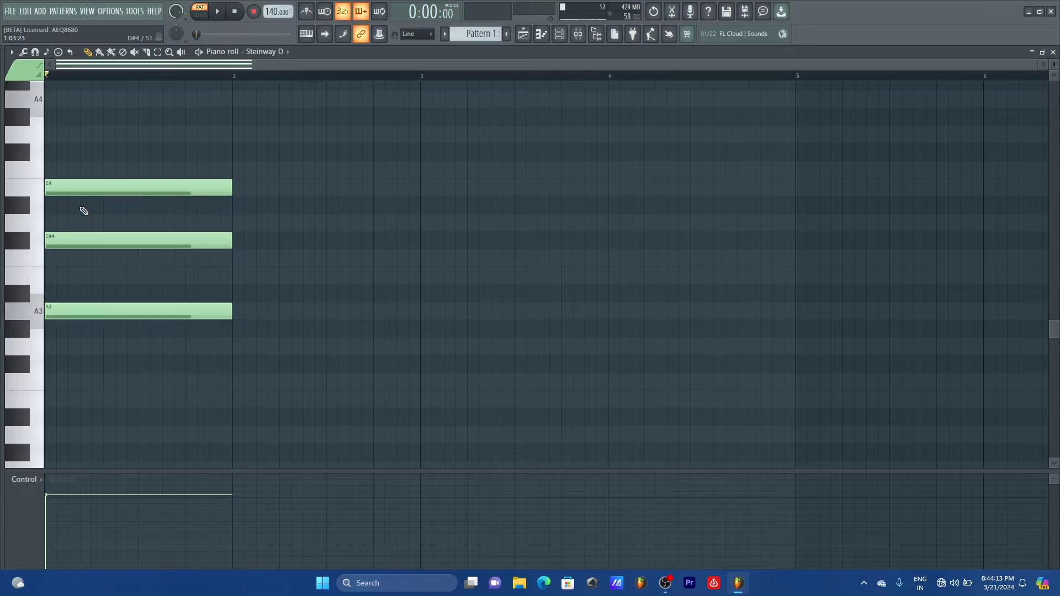
{"action": "key", "text": "space"}
{"action": "key", "text": "space"}
{"action": "left_click_drag", "start_coordinate": [108, 241], "coordinate": [106, 259]}
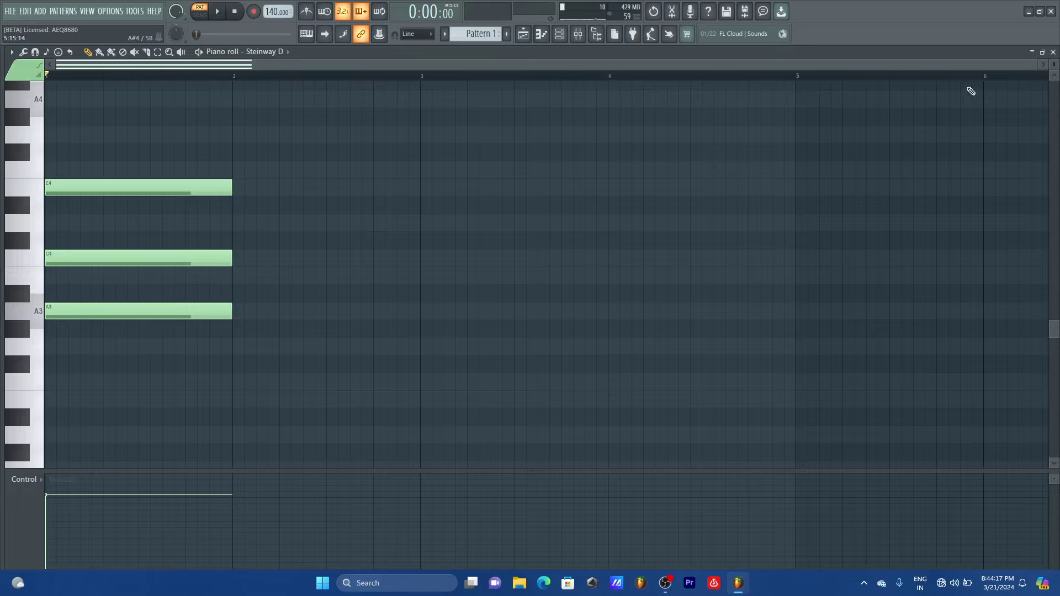
- Try inverting the chord by transposing the A3 root up an octave to A4, and return it to A3
{"action": "left_click_drag", "start_coordinate": [1033, 67], "coordinate": [435, 69]}
{"action": "left_click_drag", "start_coordinate": [1054, 65], "coordinate": [1054, 60]}
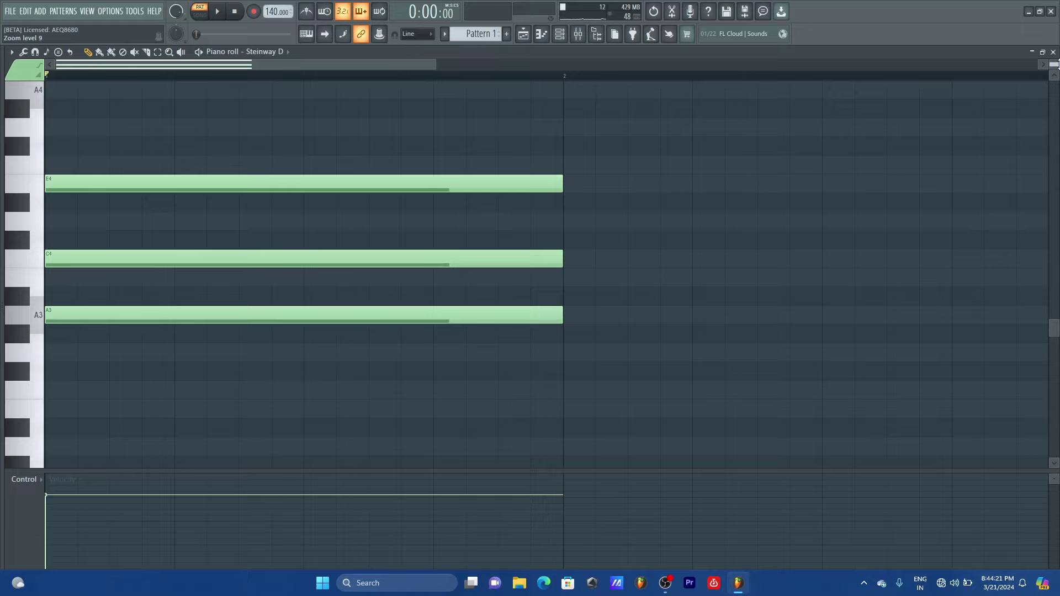
{"action": "left_click_drag", "start_coordinate": [535, 308], "coordinate": [420, 403]}
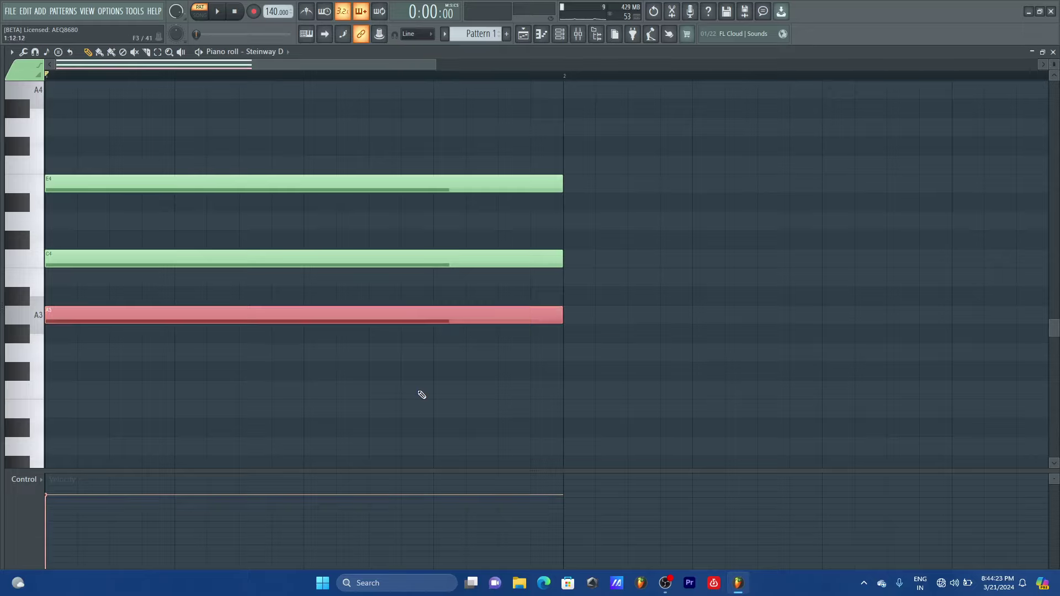
{"action": "key", "text": "ctrl+Up"}
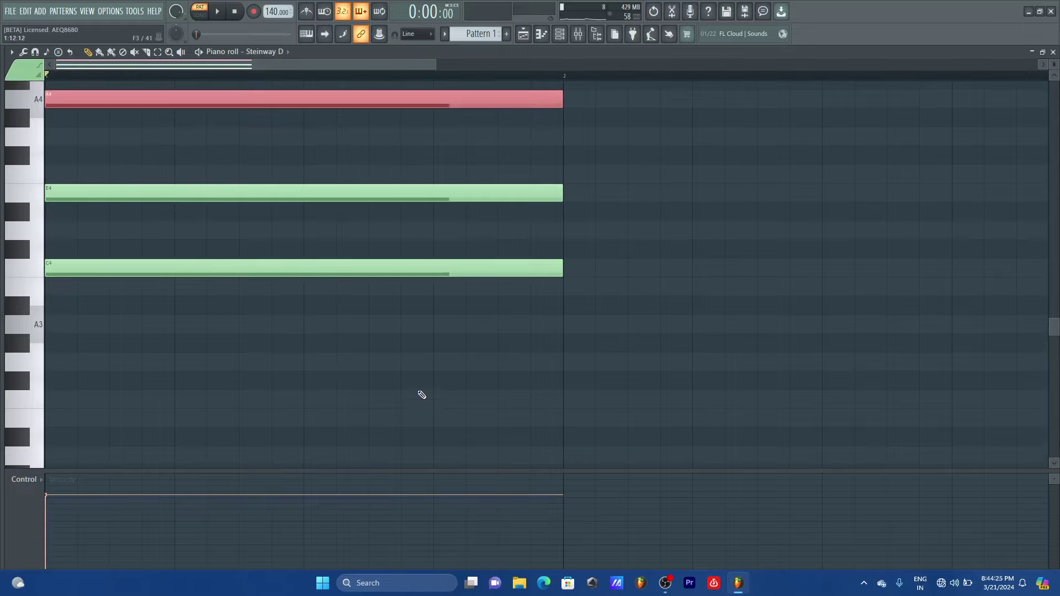
{"action": "scroll", "coordinate": [620, 494], "scroll_direction": "up", "scroll_amount": 1}
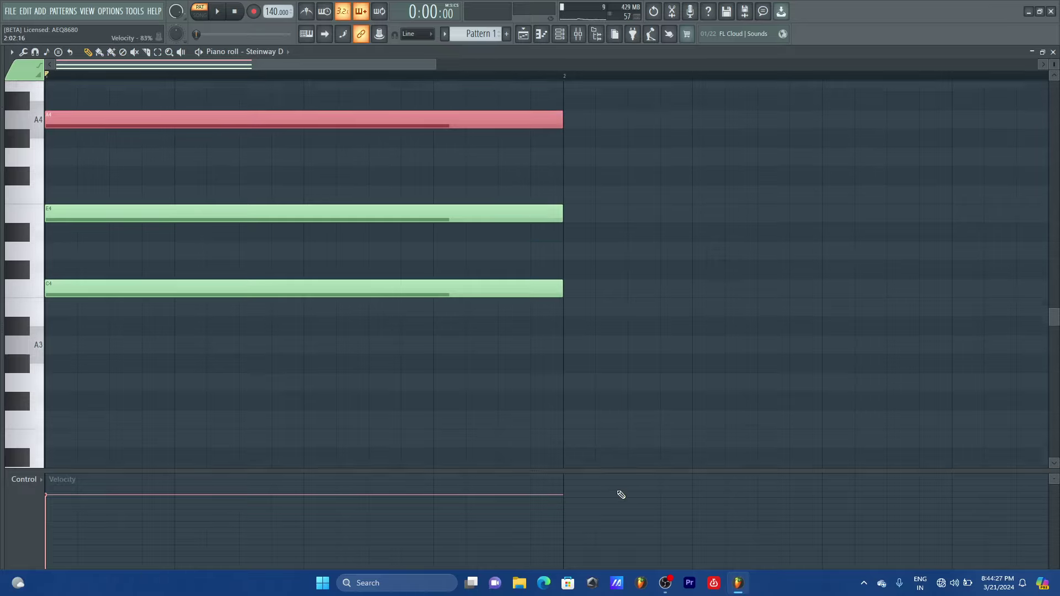
{"action": "scroll", "coordinate": [621, 494], "scroll_direction": "up", "scroll_amount": 2}
{"action": "key", "text": "ctrl+Down"}
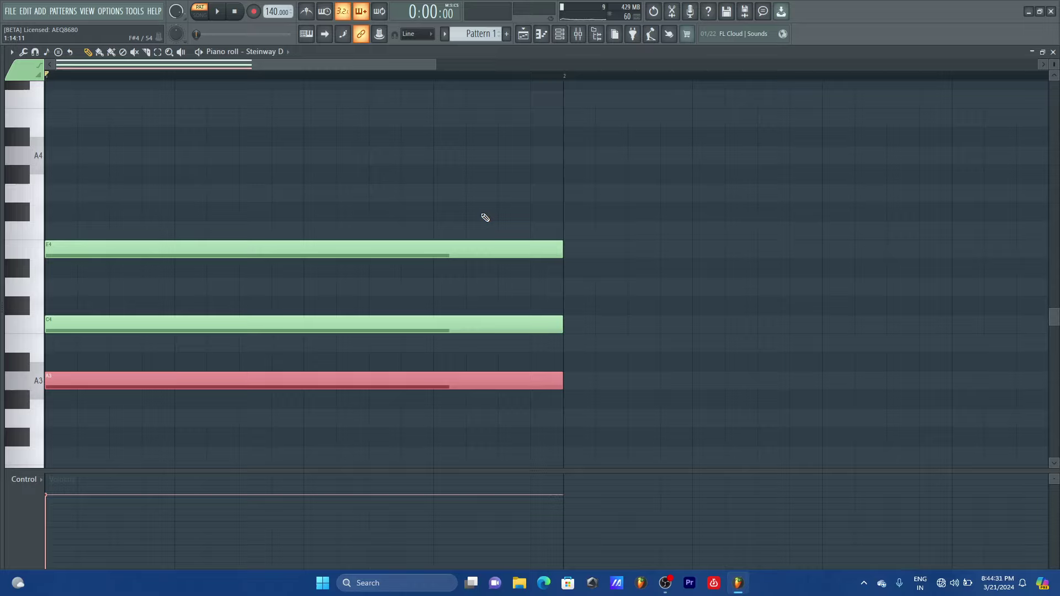
{"action": "key", "text": "ctrl+Up"}
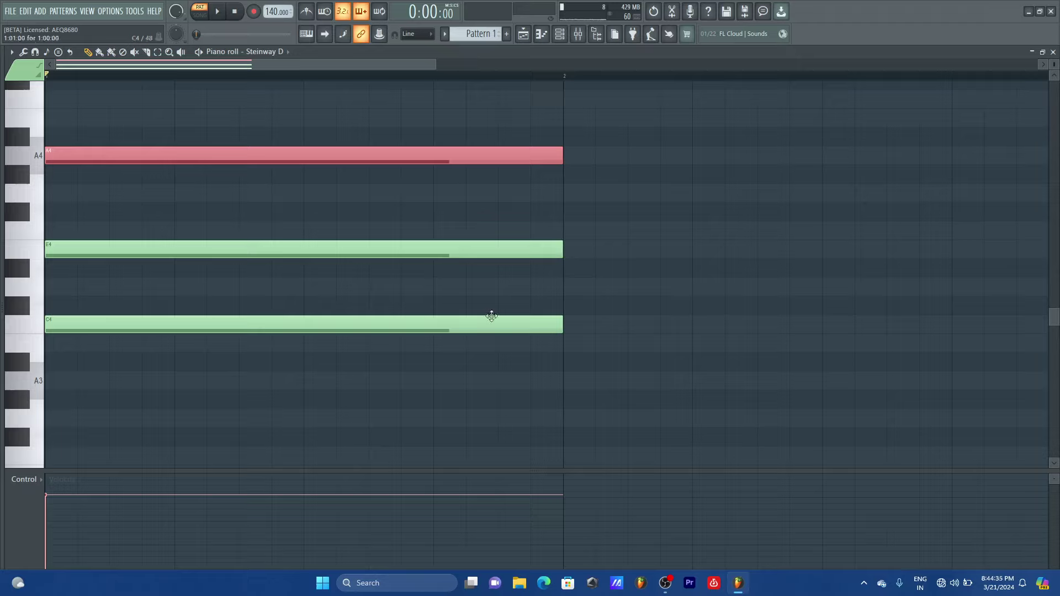
{"action": "key", "text": "ctrl+z"}
- Try the chord's middle C4 note an octave higher at C5, play the chord, and return the note to C4
{"action": "left_click_drag", "start_coordinate": [470, 307], "coordinate": [508, 339]}
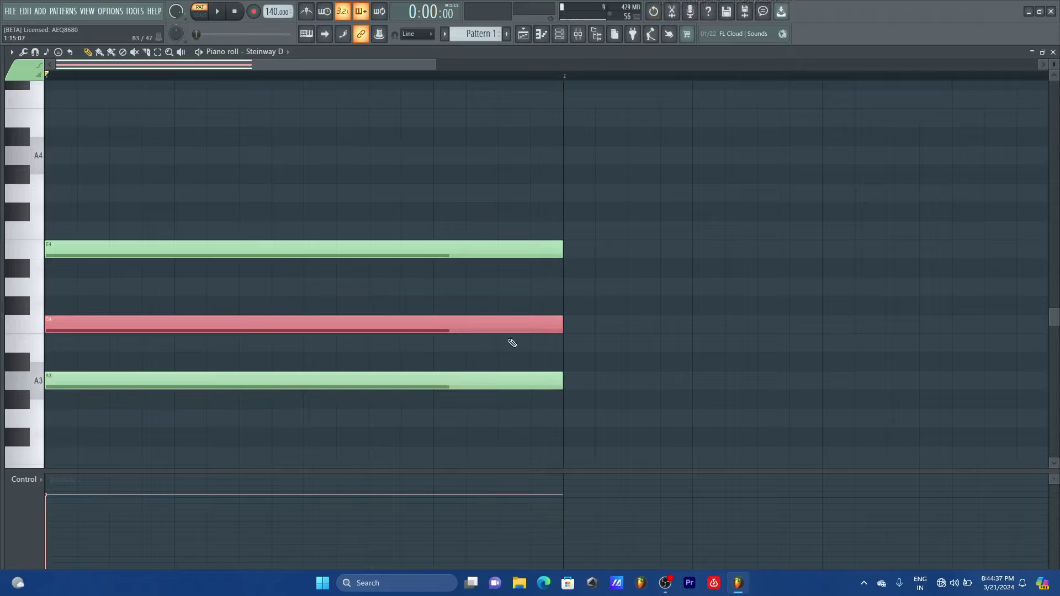
{"action": "key", "text": "ctrl+Up"}
{"action": "key", "text": "space"}
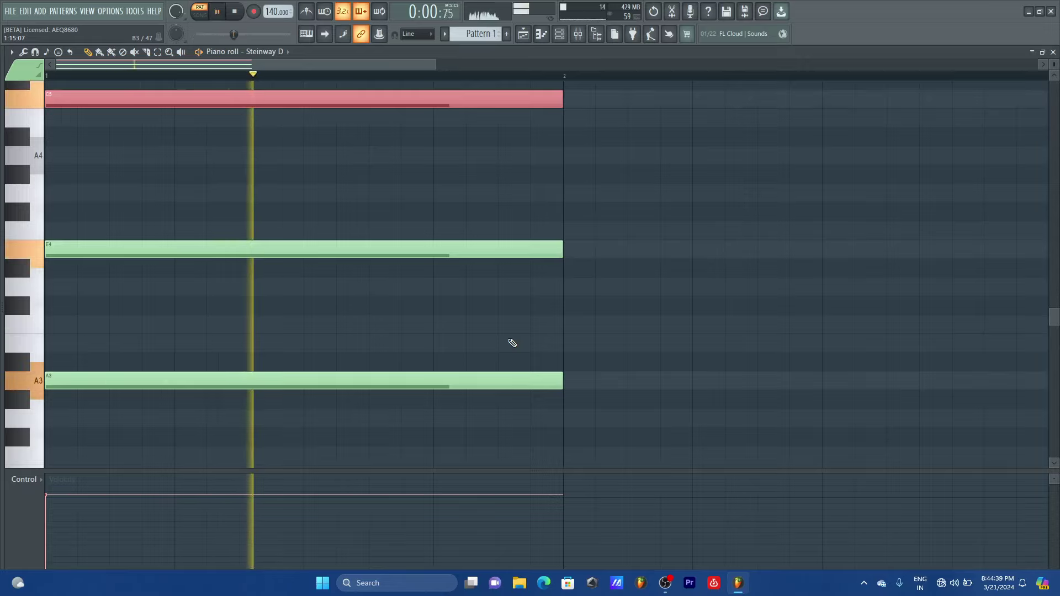
{"action": "key", "text": "space"}
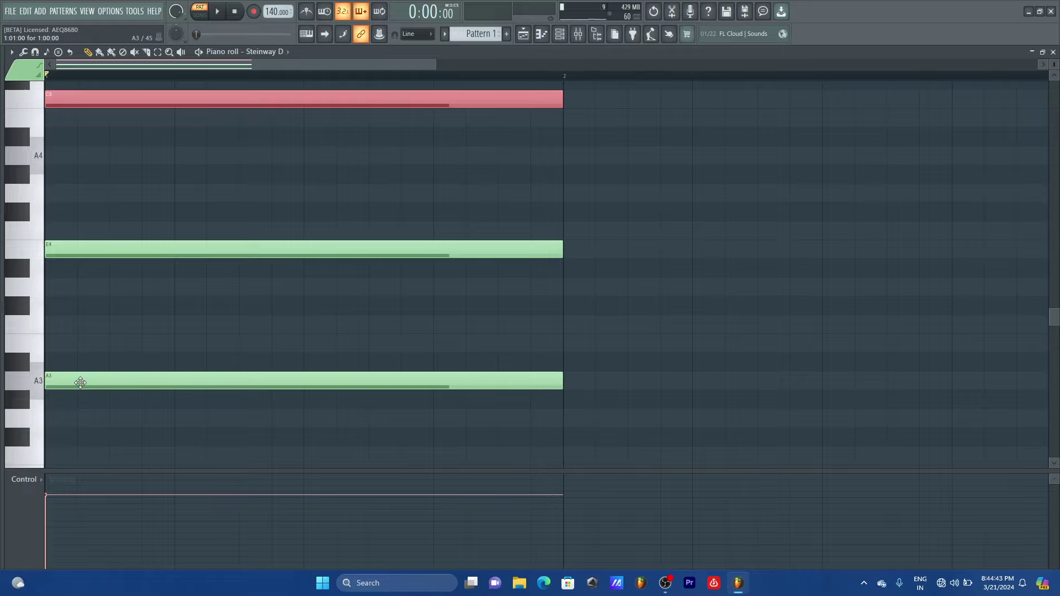
{"action": "key", "text": "ctrl+s"}
{"action": "scroll", "coordinate": [109, 329], "scroll_direction": "up", "scroll_amount": 1}
{"action": "scroll", "coordinate": [113, 196], "scroll_direction": "down", "scroll_amount": 1}
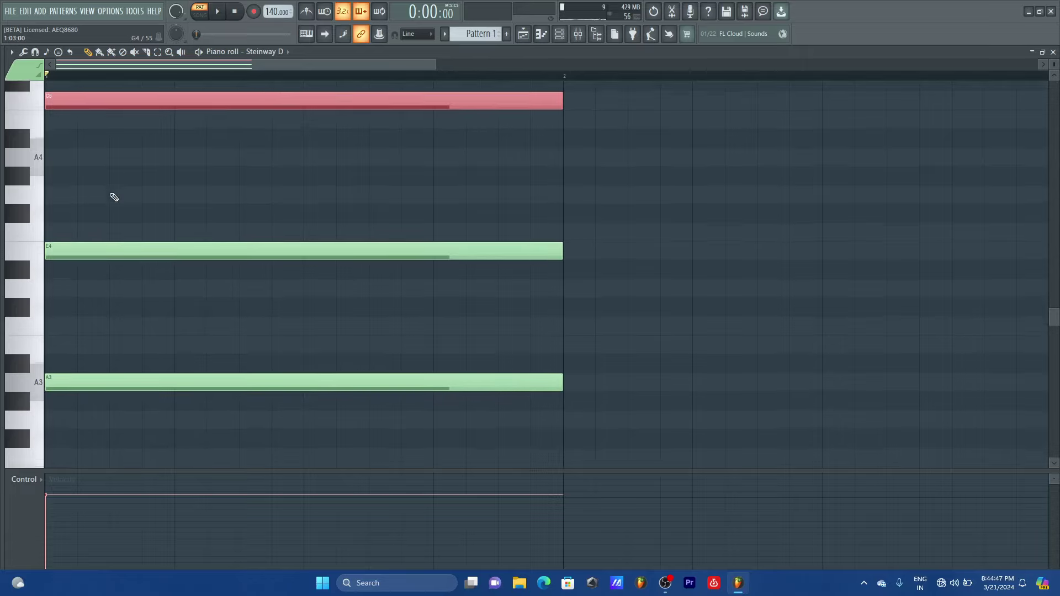
{"action": "key", "text": "ctrl+Down"}
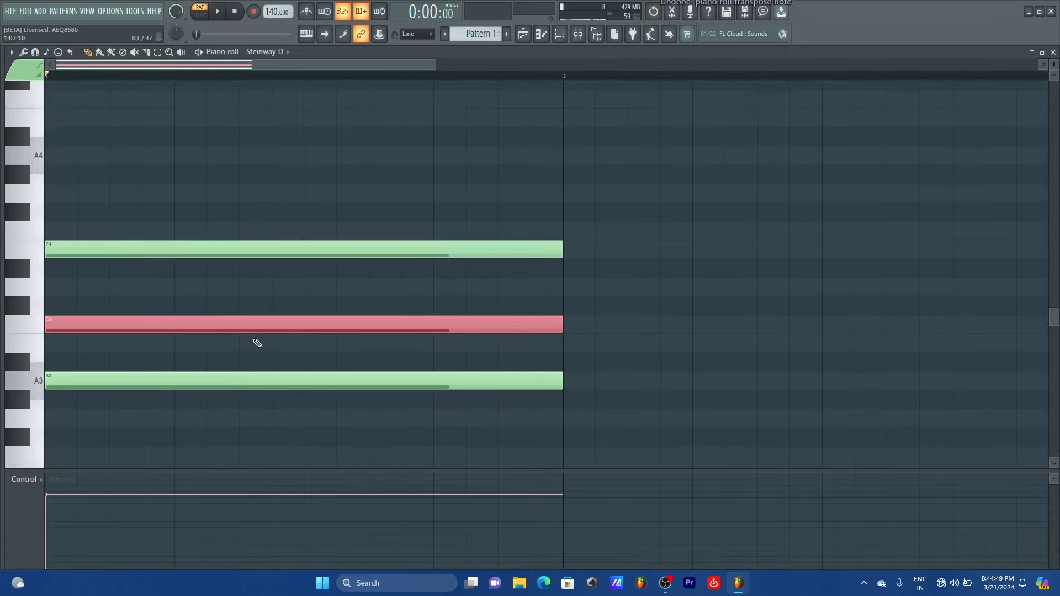
- Try the chord's middle C4 note an octave lower at C3, play the chord, and move the note back to C4
{"action": "key", "text": "ctrl+Down"}
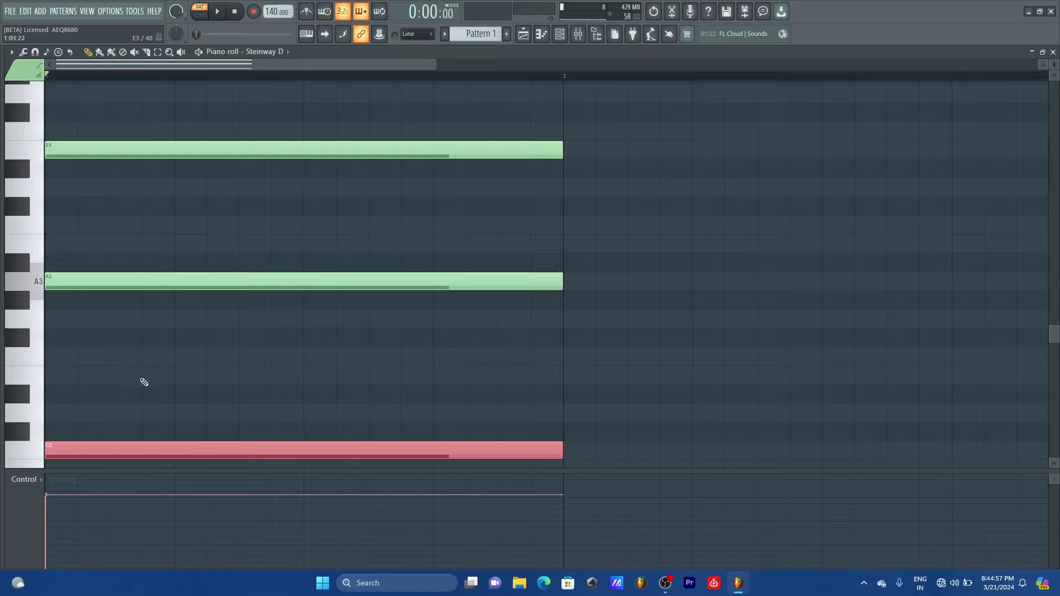
{"action": "key", "text": "ctrl+Up"}
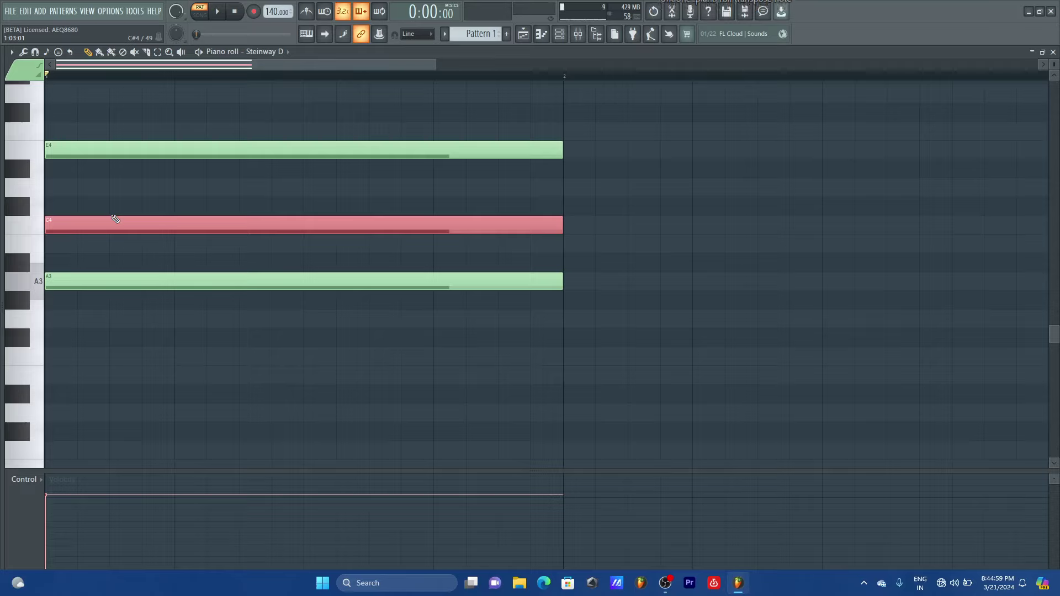
{"action": "key", "text": "ctrl+Down"}
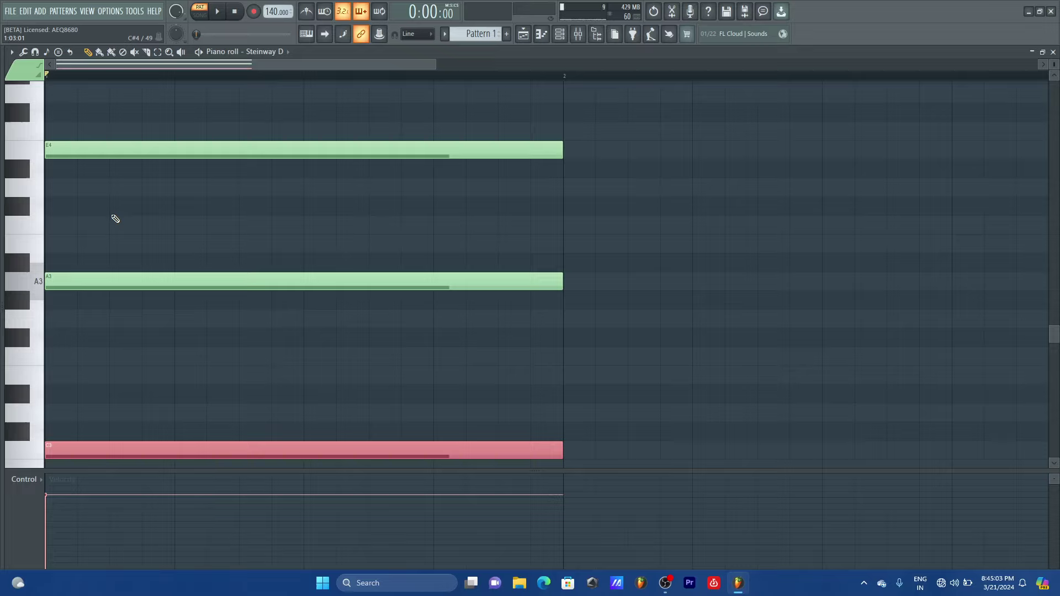
{"action": "key", "text": "space"}
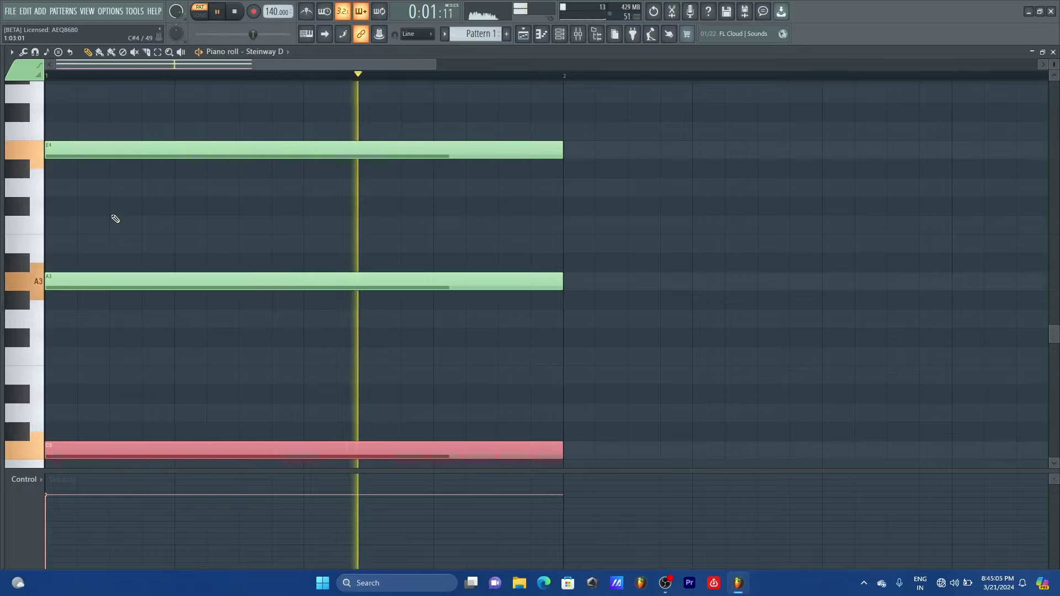
{"action": "key", "text": "space"}
{"action": "key", "text": "ctrl+Up"}
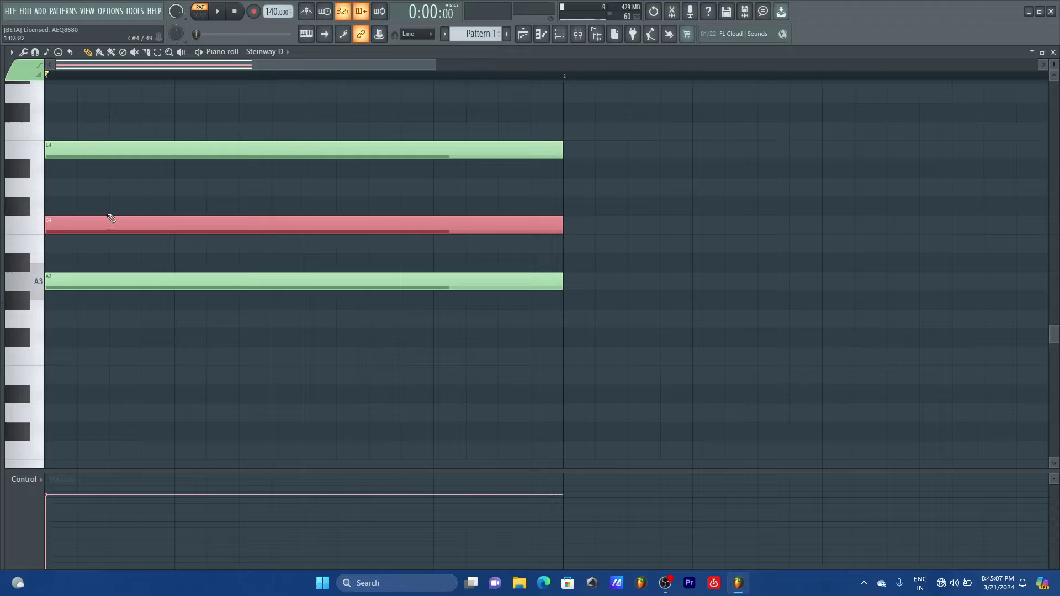
- Transpose the chord's top E4 note down an octave to E3, play the chord, and undo the transposition
{"action": "left_click", "coordinate": [332, 146]}
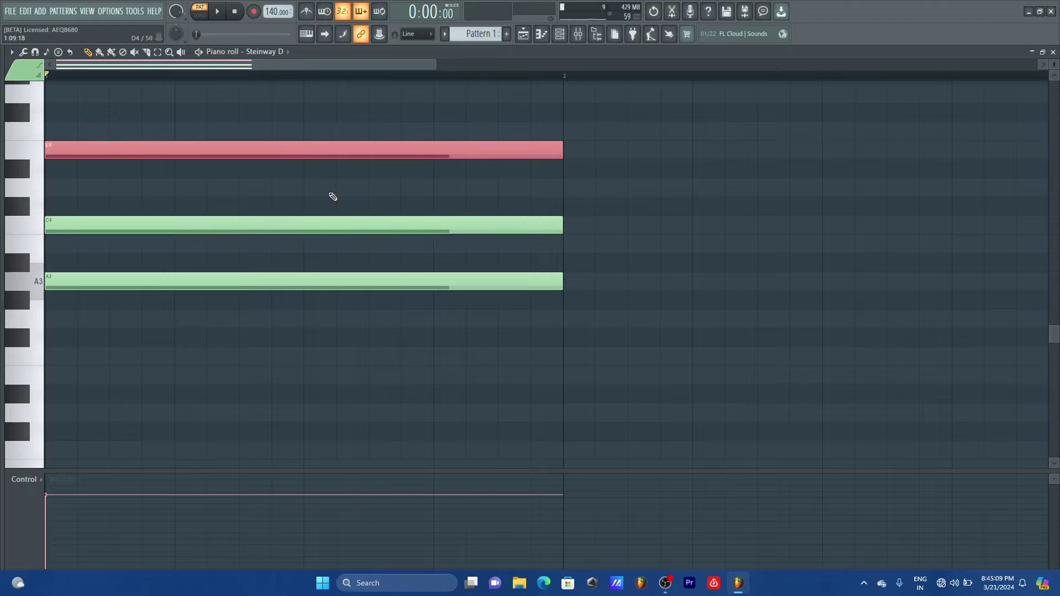
{"action": "key", "text": "ctrl+Down"}
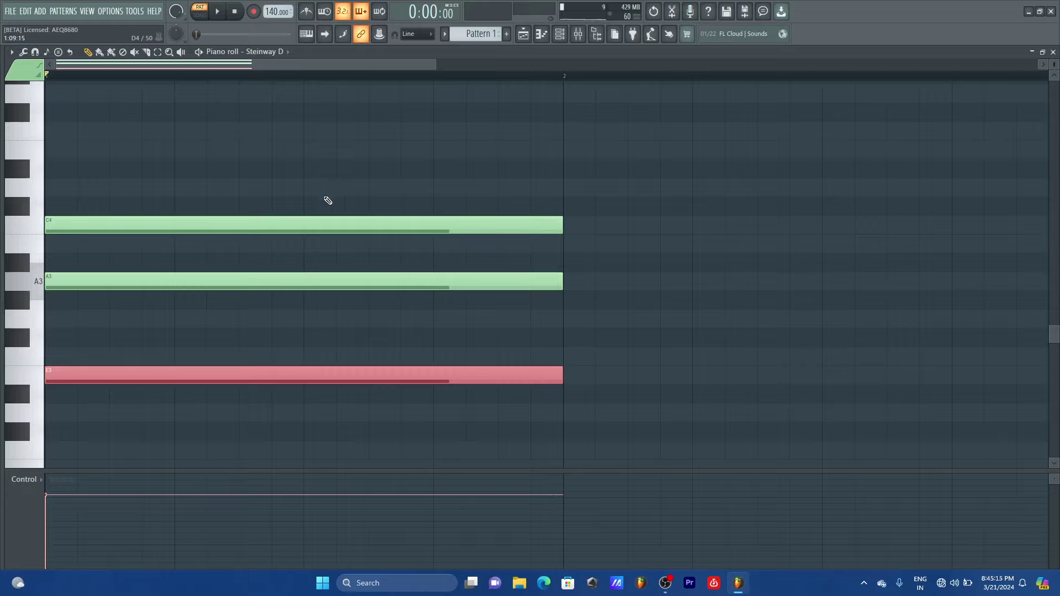
{"action": "key", "text": "space"}
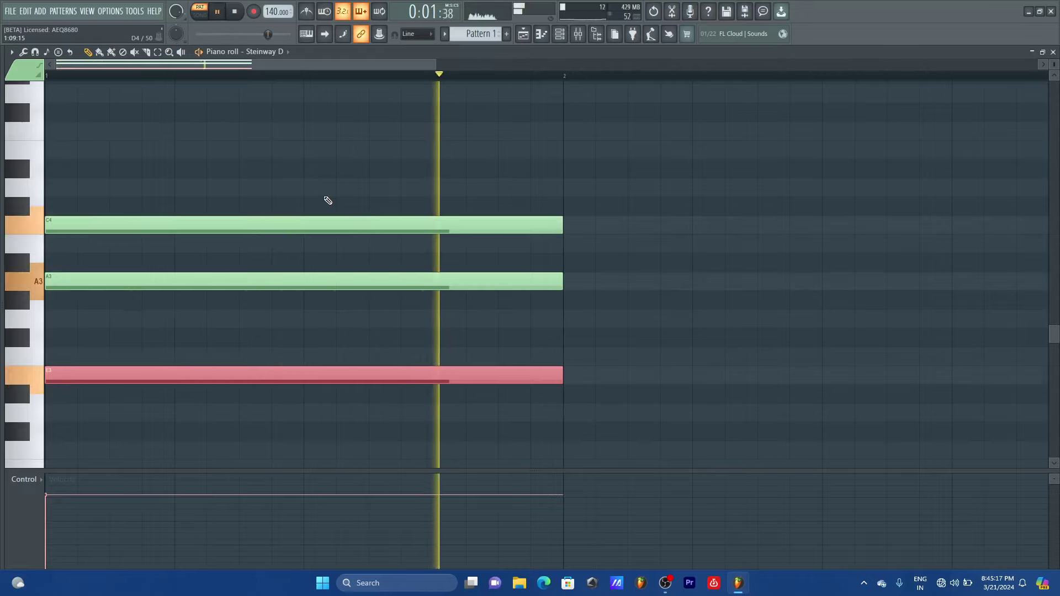
{"action": "key", "text": "space"}
{"action": "key", "text": "ctrl+z"}
{"action": "key", "text": "ctrl+z"}
{"action": "key", "text": "ctrl+z"}
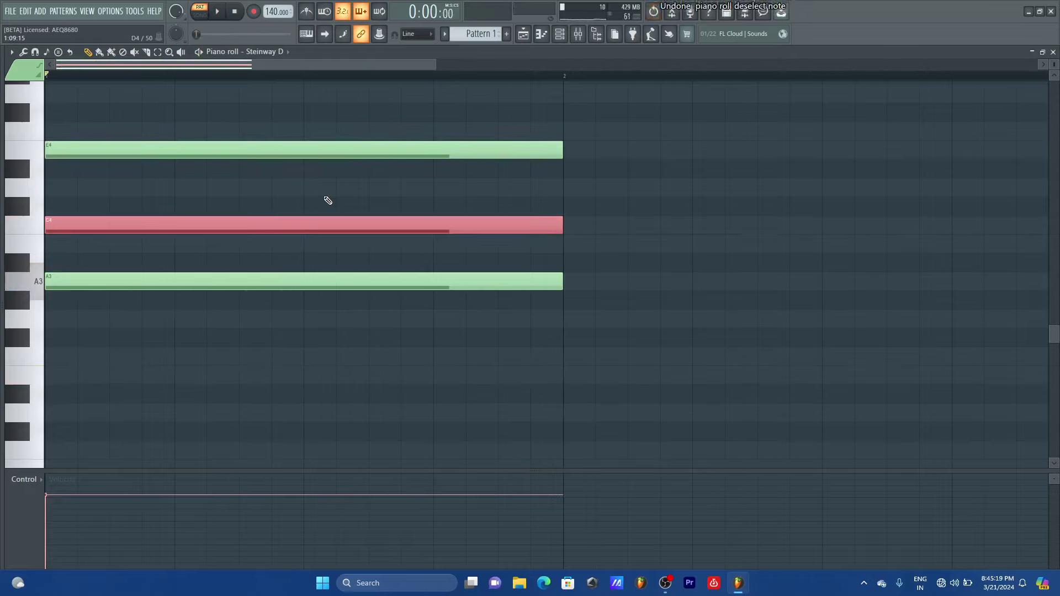
{"action": "key", "text": "ctrl+z"}
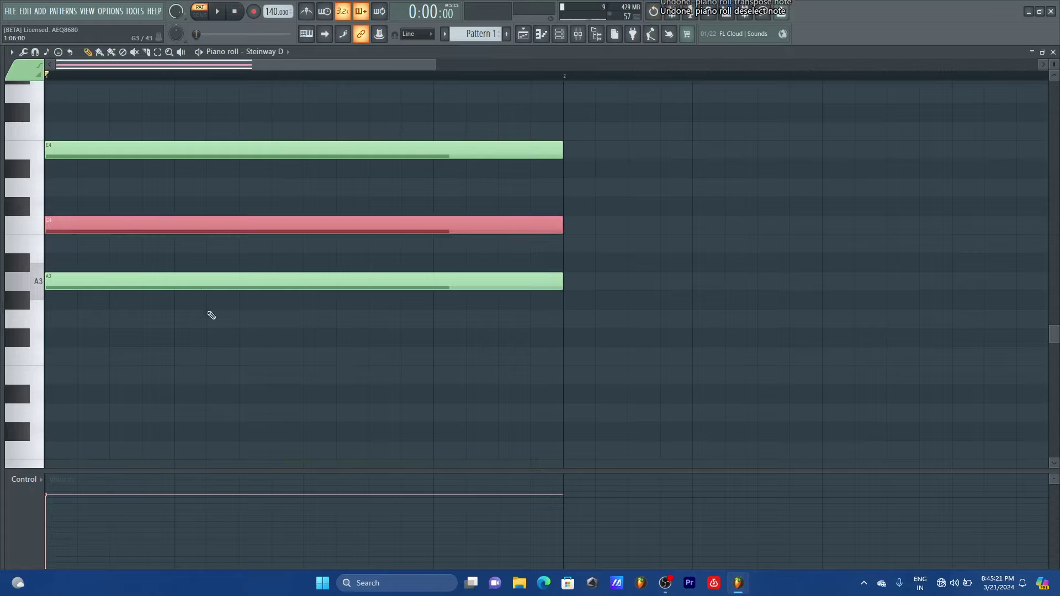
- Select the chord's A3, C4 and E4 notes one after another
{"action": "left_click", "coordinate": [274, 287]}
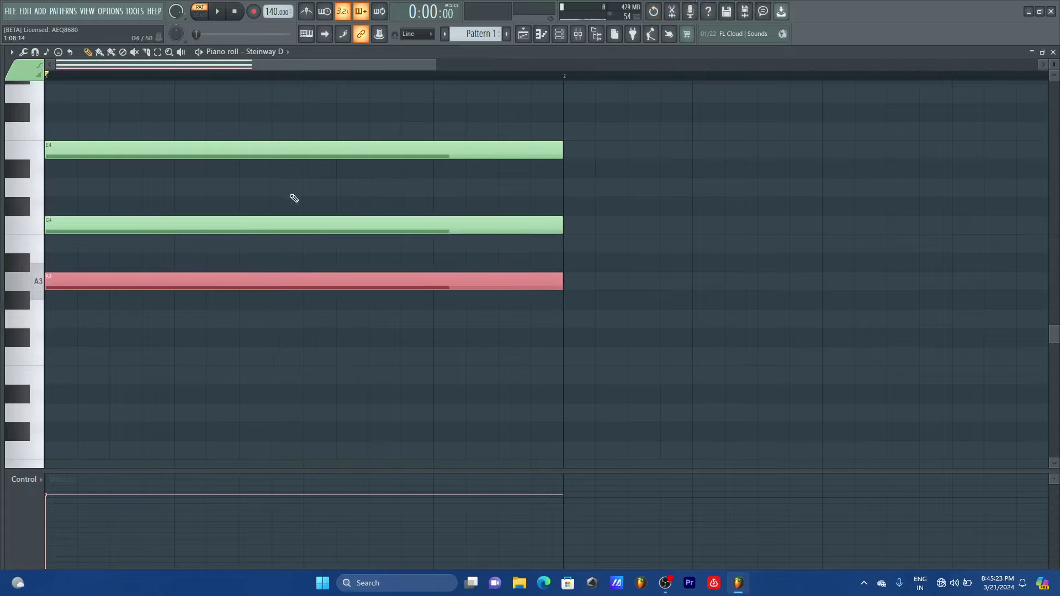
{"action": "left_click", "coordinate": [300, 225]}
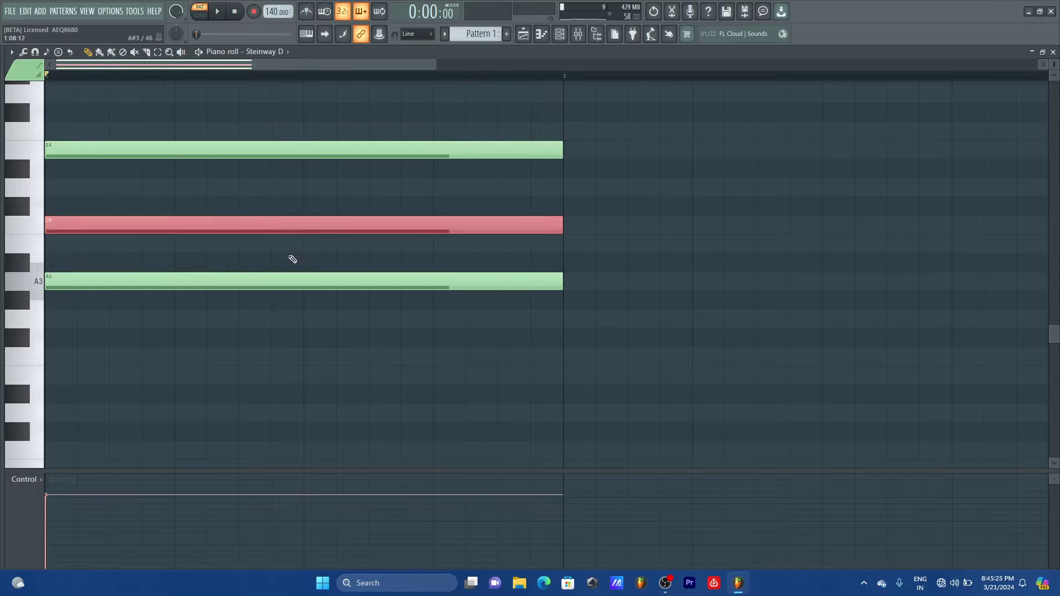
{"action": "left_click", "coordinate": [294, 144]}
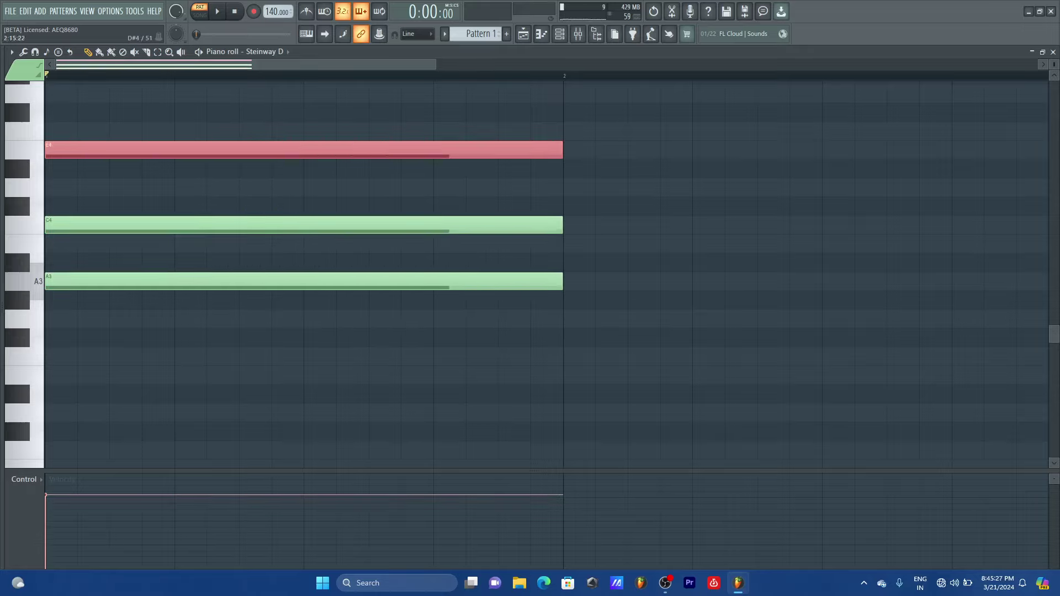
- Duplicate the whole A minor chord three times so that it fills bars 1 to 4
{"action": "left_click_drag", "start_coordinate": [1055, 66], "coordinate": [1055, 63]}
{"action": "scroll", "coordinate": [786, 190], "scroll_direction": "up", "scroll_amount": 2}
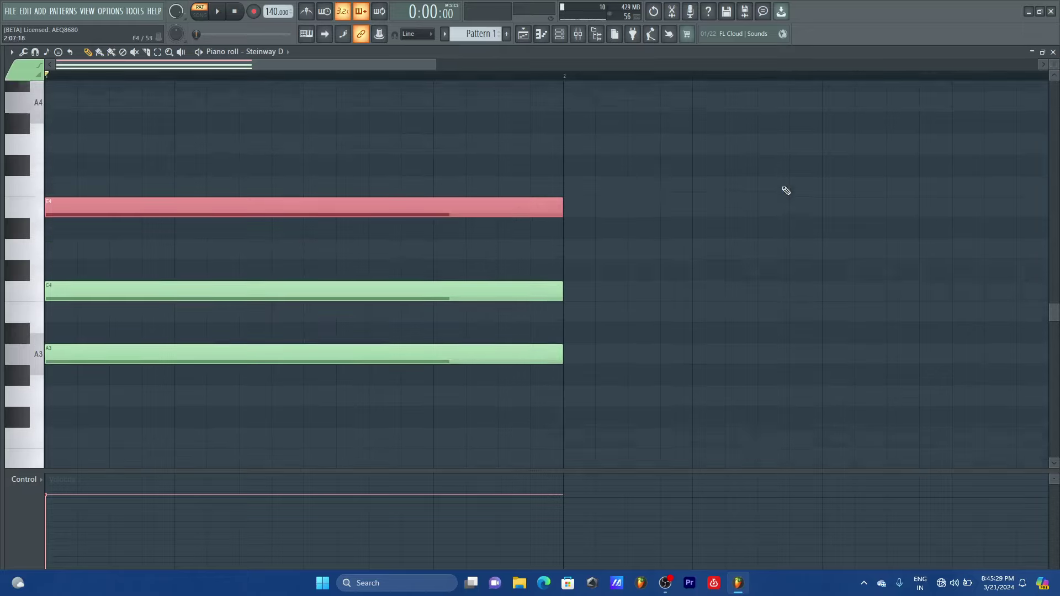
{"action": "left_click_drag", "start_coordinate": [436, 62], "coordinate": [870, 64]}
{"action": "scroll", "coordinate": [666, 128], "scroll_direction": "down", "scroll_amount": 2}
{"action": "scroll", "coordinate": [635, 148], "scroll_direction": "down", "scroll_amount": 1}
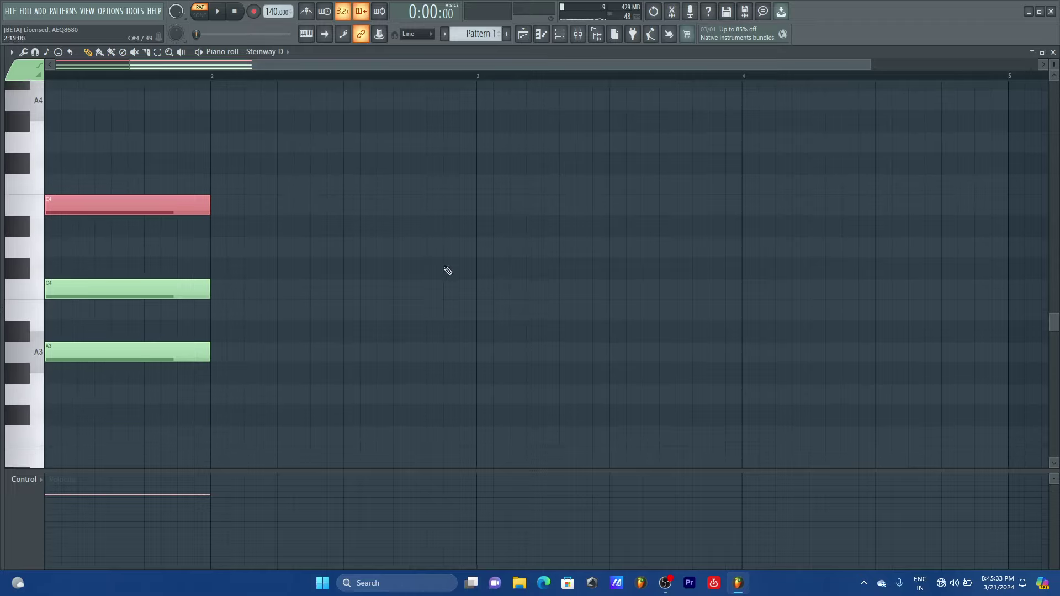
{"action": "left_click_drag", "start_coordinate": [198, 196], "coordinate": [201, 409]}
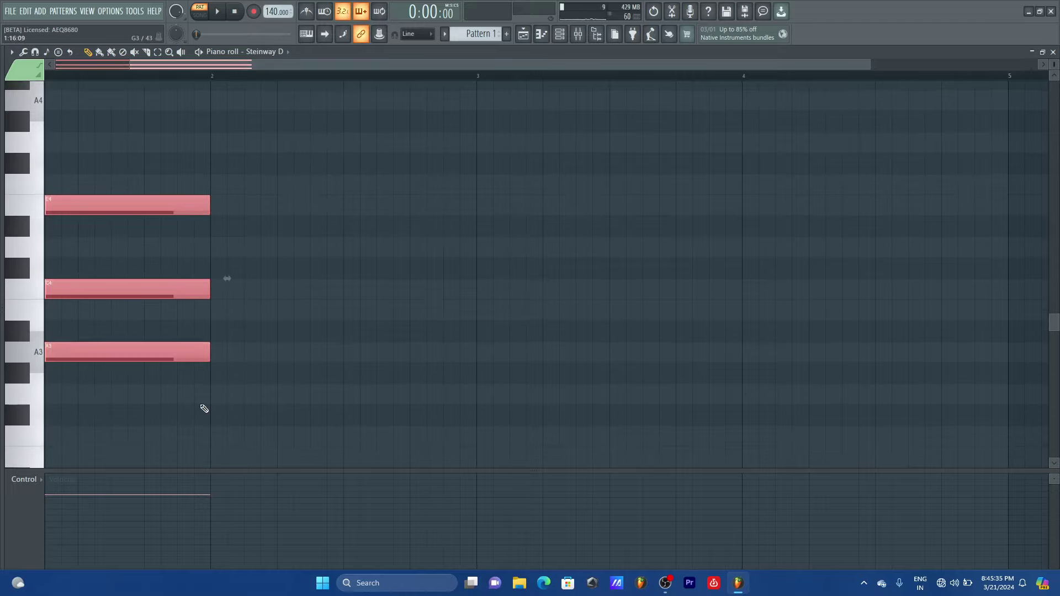
{"action": "key", "text": "ctrl+b"}
{"action": "key", "text": "ctrl+b"}
{"action": "key", "text": "ctrl+b"}
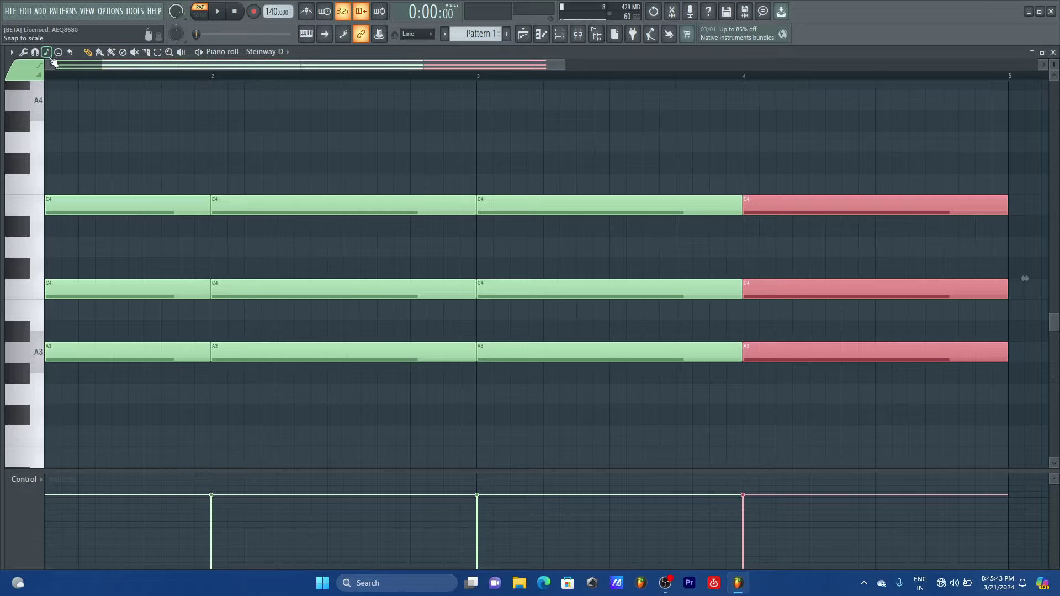
- Change the bar 2 chord to F3, A3 and C4 and the bar 3 chord to B3, D4 and F4
{"action": "scroll", "coordinate": [262, 178], "scroll_direction": "down", "scroll_amount": 3}
{"action": "scroll", "coordinate": [265, 177], "scroll_direction": "up", "scroll_amount": 3}
{"action": "left_click_drag", "start_coordinate": [370, 154], "coordinate": [289, 402]}
{"action": "scroll", "coordinate": [277, 309], "scroll_direction": "down", "scroll_amount": 1}
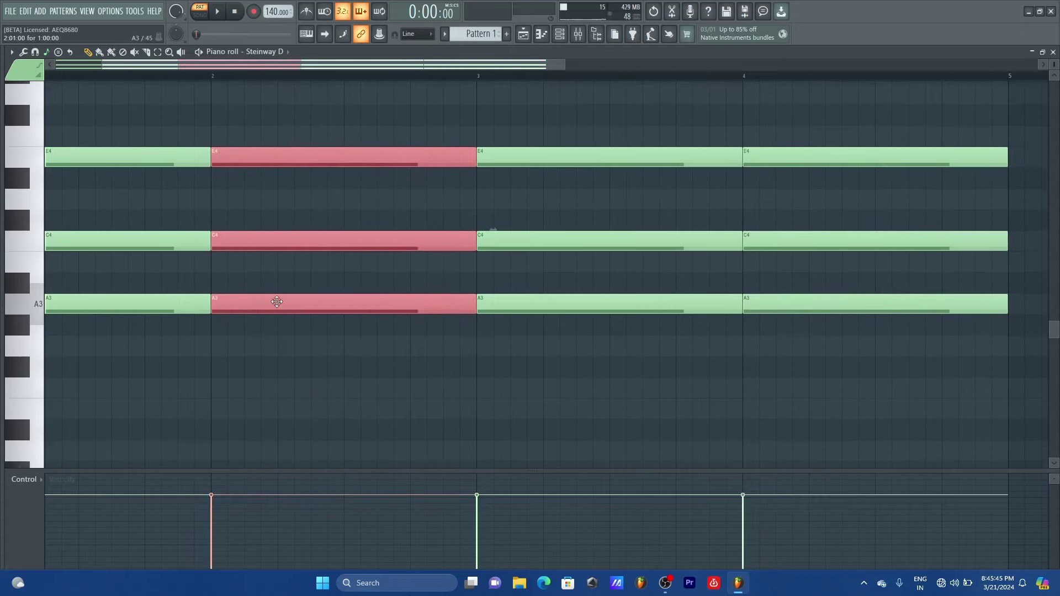
{"action": "left_click_drag", "start_coordinate": [244, 65], "coordinate": [68, 62]}
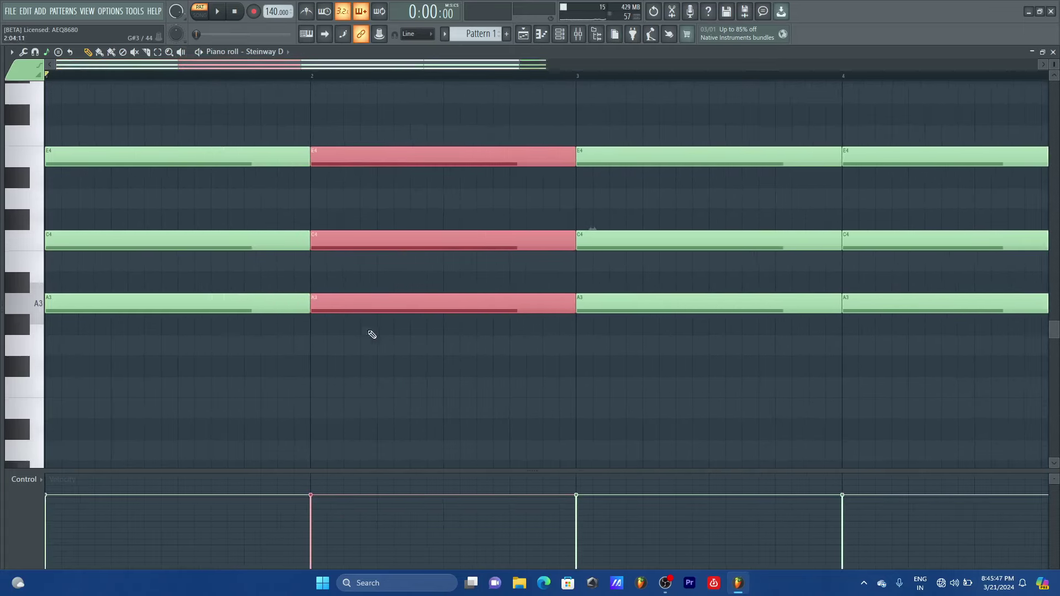
{"action": "left_click_drag", "start_coordinate": [343, 310], "coordinate": [349, 406]}
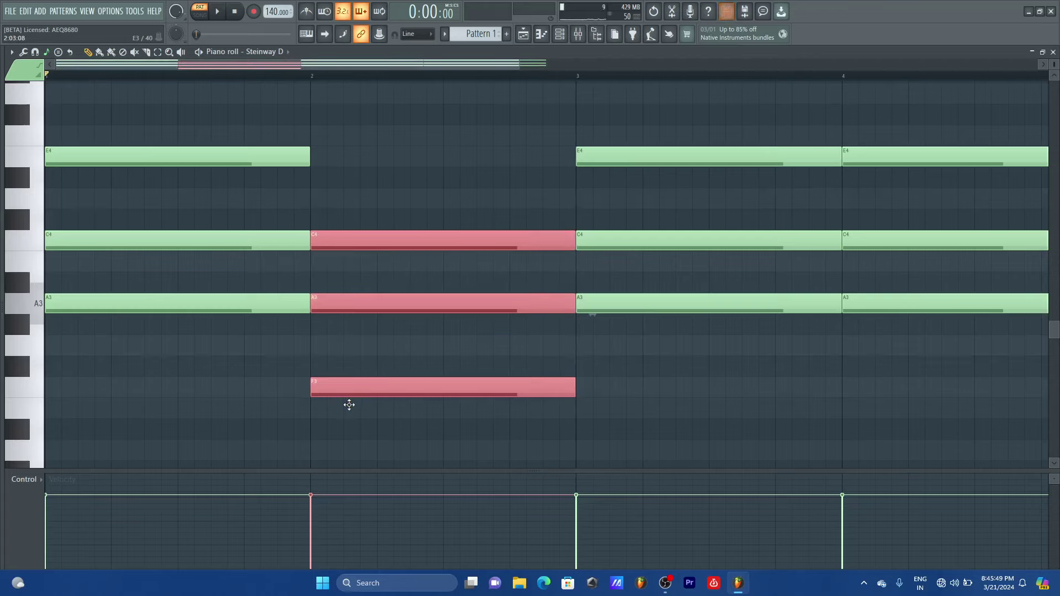
{"action": "left_click_drag", "start_coordinate": [519, 64], "coordinate": [855, 66]}
{"action": "left_click_drag", "start_coordinate": [413, 115], "coordinate": [405, 259]}
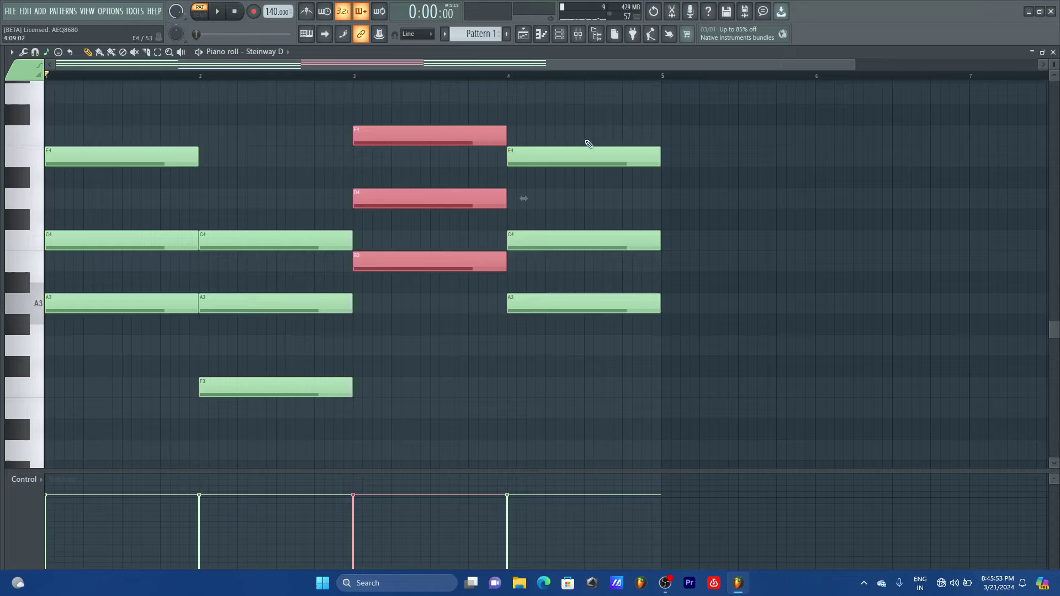
- Change the bar 4 chord to F4, A4 and C5, and play the four-chord progression
{"action": "left_click_drag", "start_coordinate": [585, 127], "coordinate": [541, 145]}
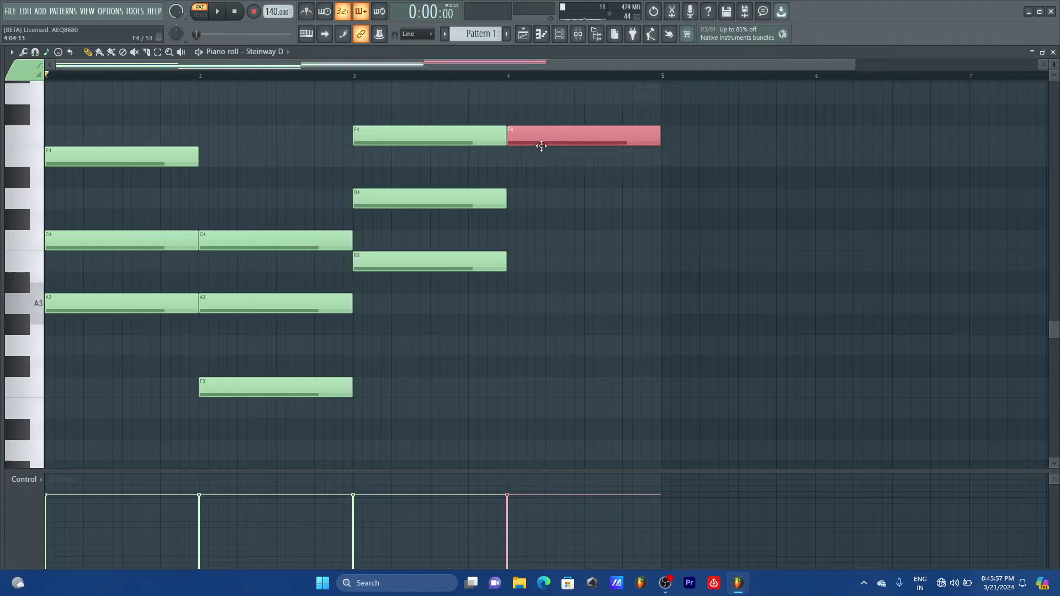
{"action": "scroll", "coordinate": [622, 326], "scroll_direction": "up", "scroll_amount": 3}
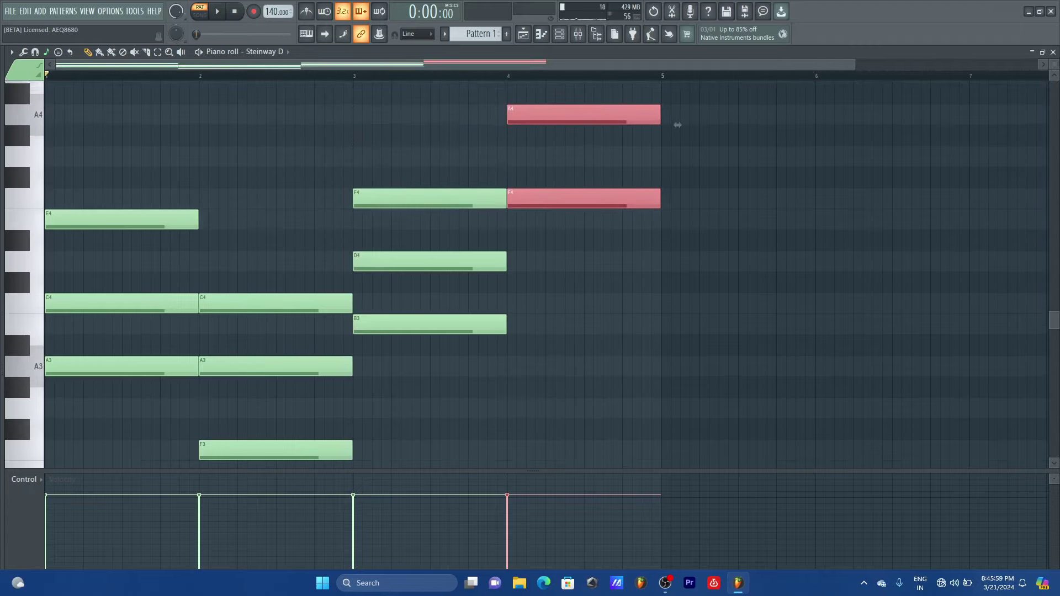
{"action": "scroll", "coordinate": [622, 275], "scroll_direction": "down", "scroll_amount": 1}
{"action": "left_click_drag", "start_coordinate": [1054, 65], "coordinate": [1054, 106]}
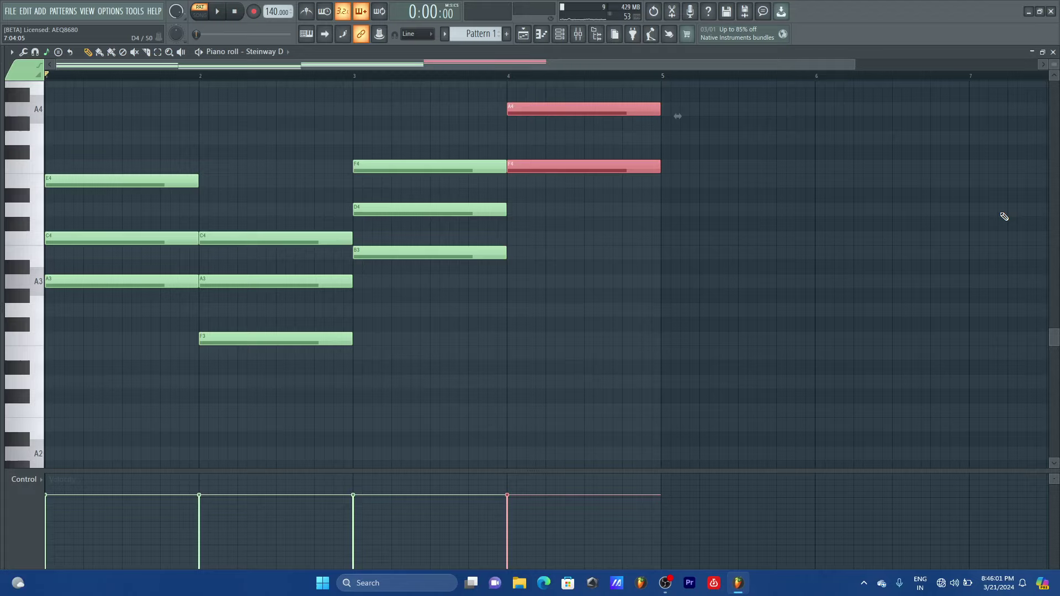
{"action": "scroll", "coordinate": [1004, 217], "scroll_direction": "up", "scroll_amount": 3}
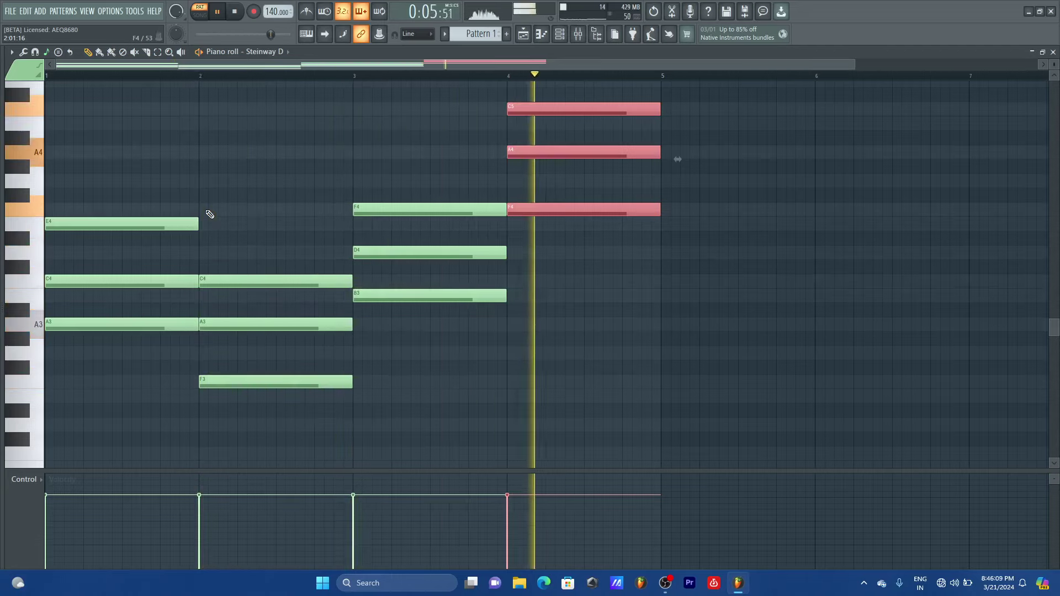
{"action": "key", "text": "space"}
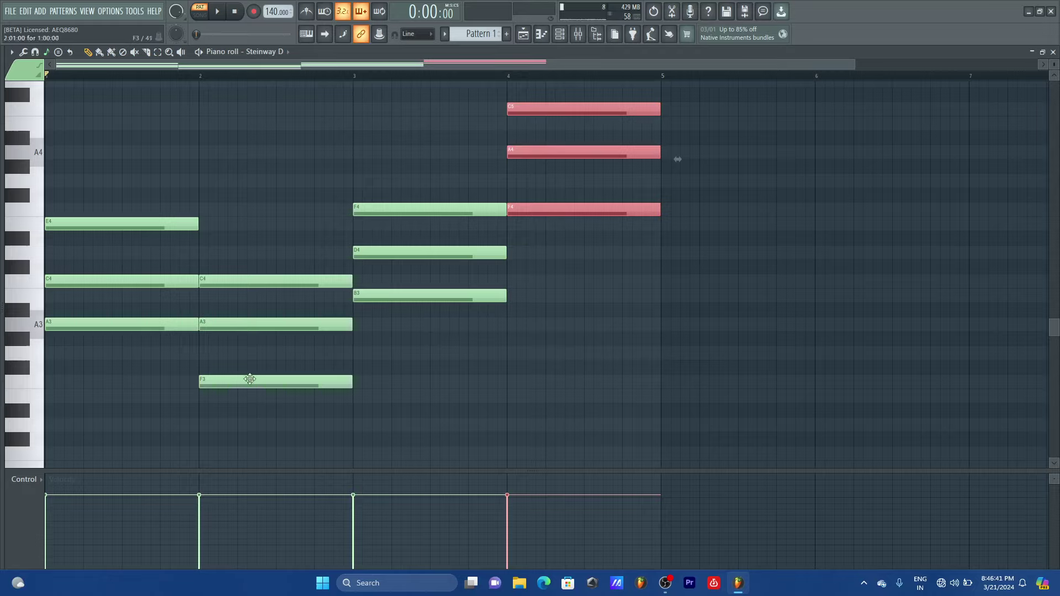
- Compare the bar 2 chord with its root an octave higher at F4 and back at F3, playing the progression each time
{"action": "left_click", "coordinate": [297, 381]}
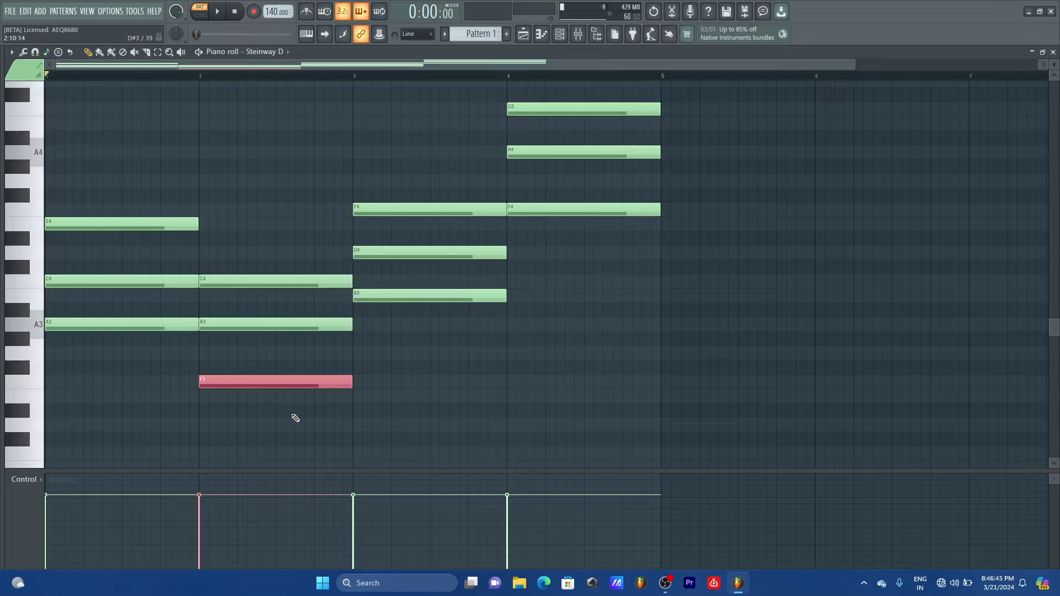
{"action": "key", "text": "ctrl+Up"}
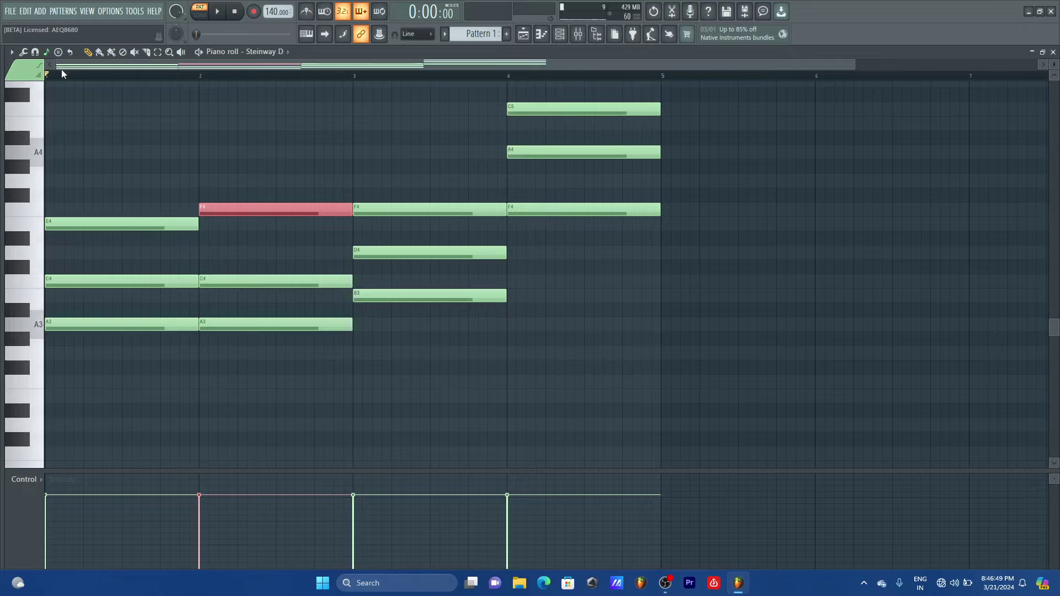
{"action": "key", "text": "space"}
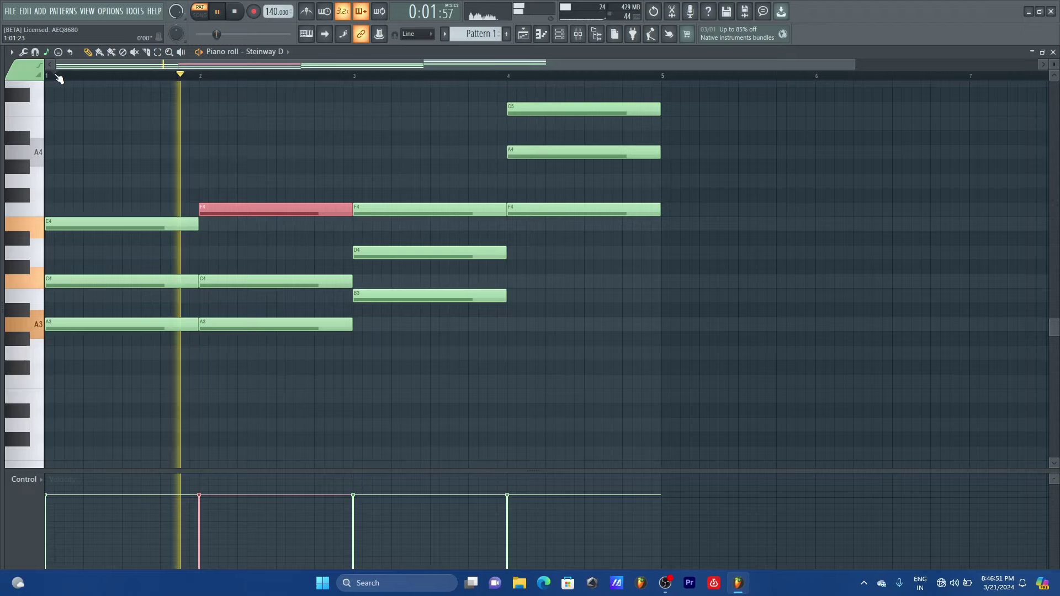
{"action": "key", "text": "space"}
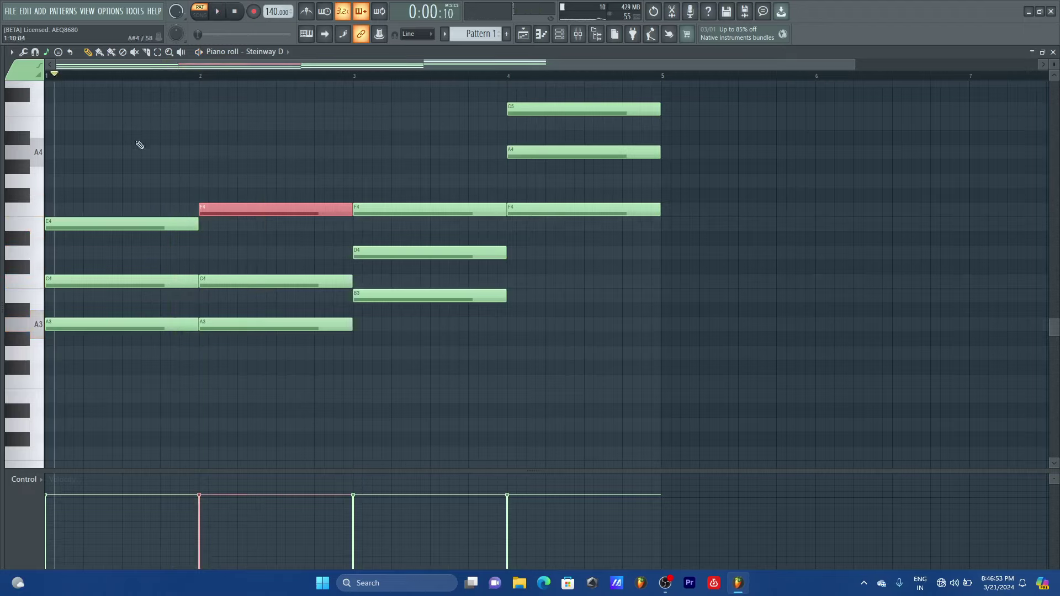
{"action": "key", "text": "ctrl+Down"}
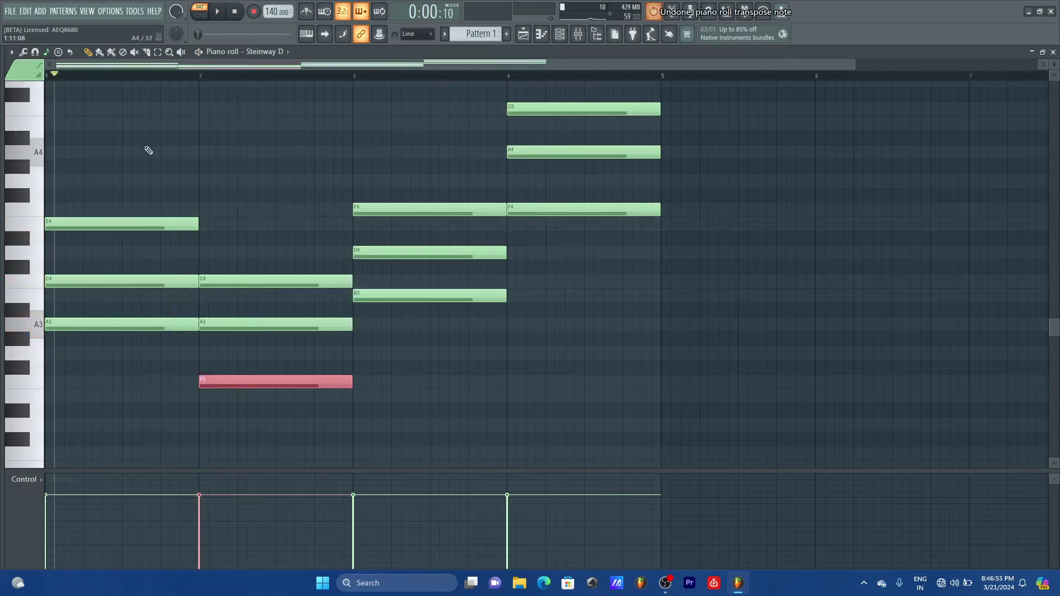
{"action": "key", "text": "space"}
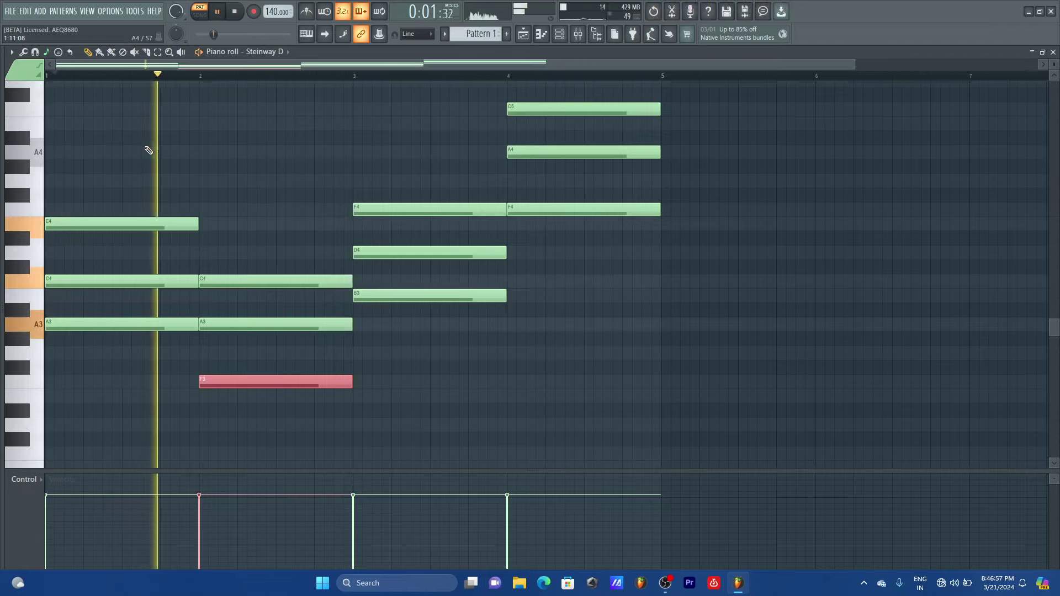
{"action": "key", "text": "space"}
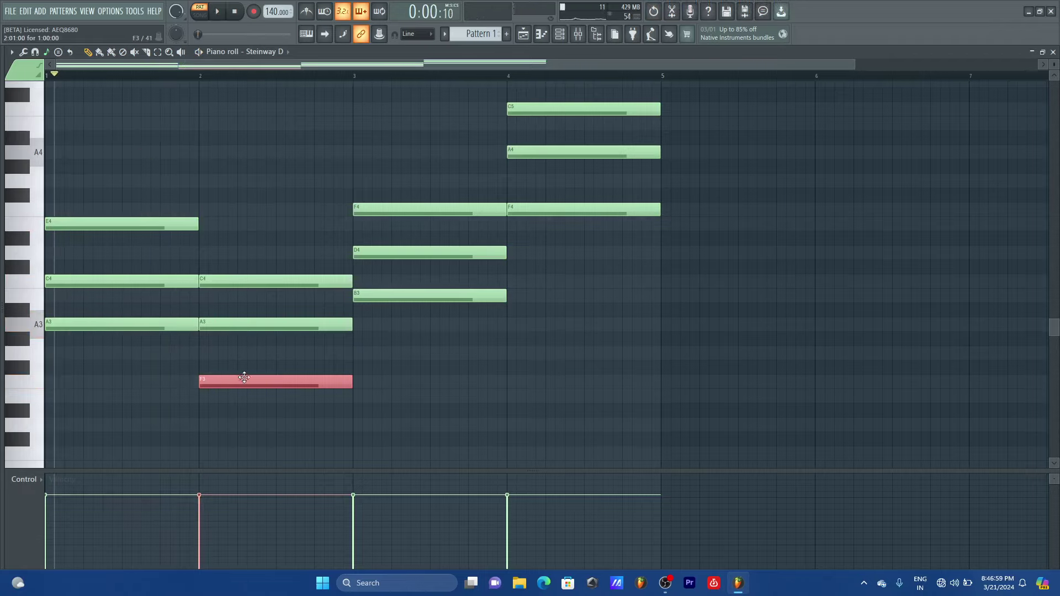
- Invert the bar 2 chord by transposing its F3 root up an octave to F4, and play the progression
{"action": "key", "text": "ctrl+Up"}
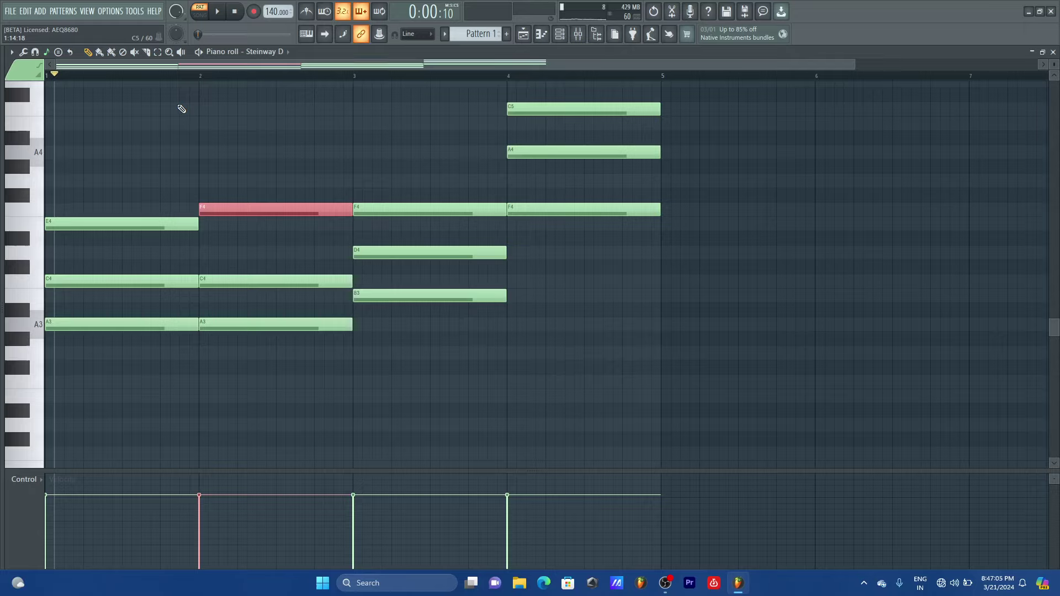
{"action": "key", "text": "space"}
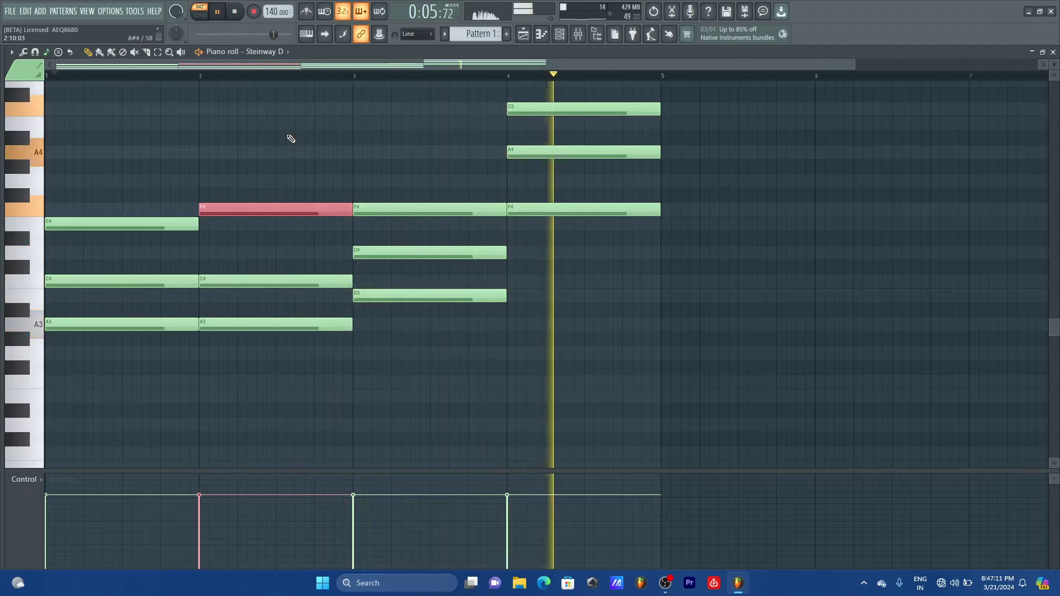
{"action": "key", "text": "space"}
- Transpose the bar 4 chord's top C5 note down an octave to C4, and play the progression
{"action": "scroll", "coordinate": [693, 111], "scroll_direction": "up", "scroll_amount": 3}
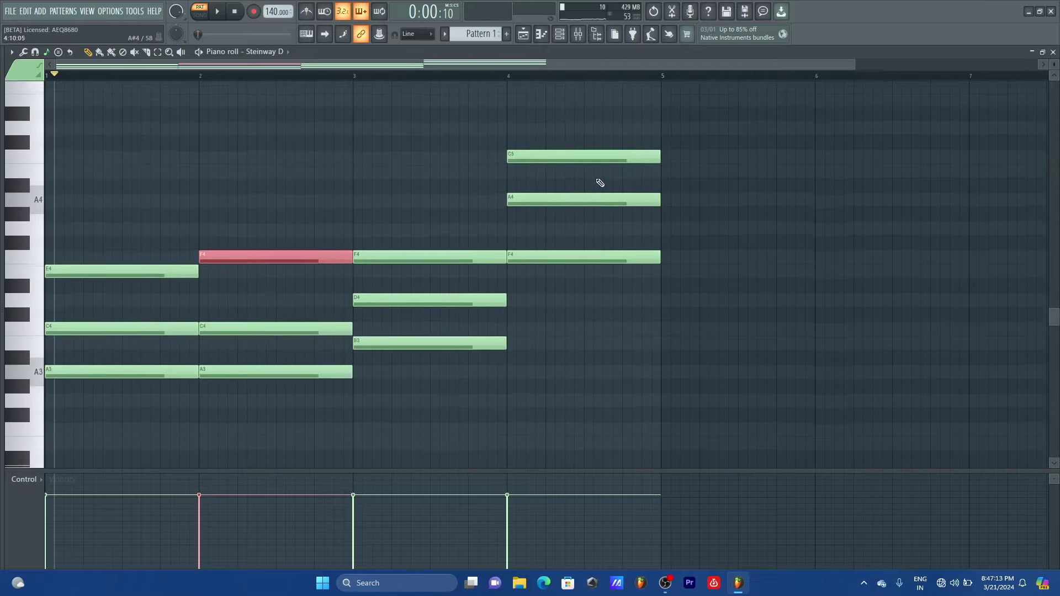
{"action": "scroll", "coordinate": [600, 183], "scroll_direction": "down", "scroll_amount": 1}
{"action": "left_click", "coordinate": [618, 152]}
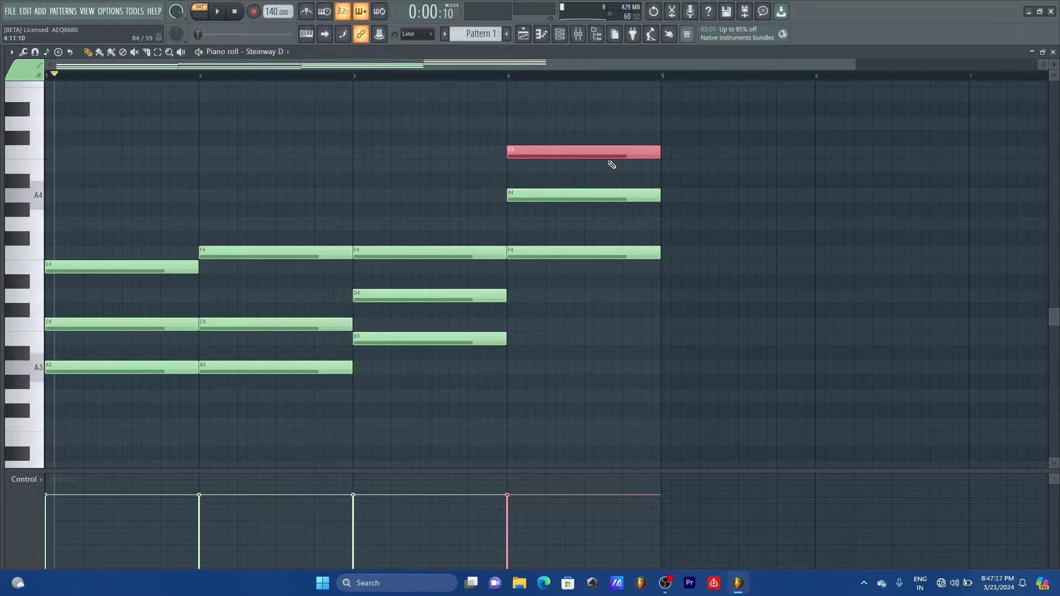
{"action": "key", "text": "ctrl+Down"}
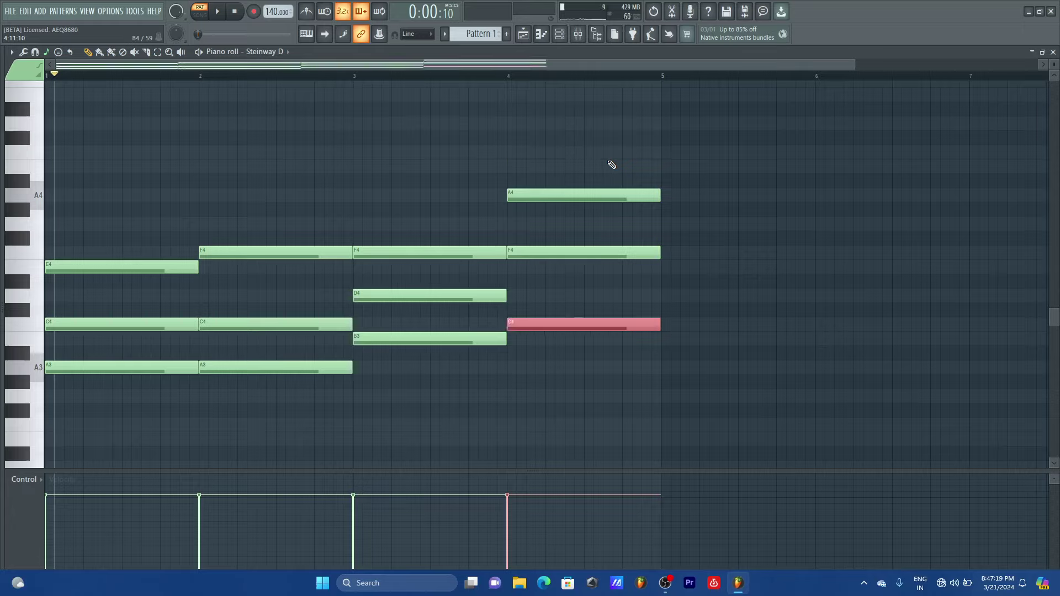
{"action": "key", "text": "space"}
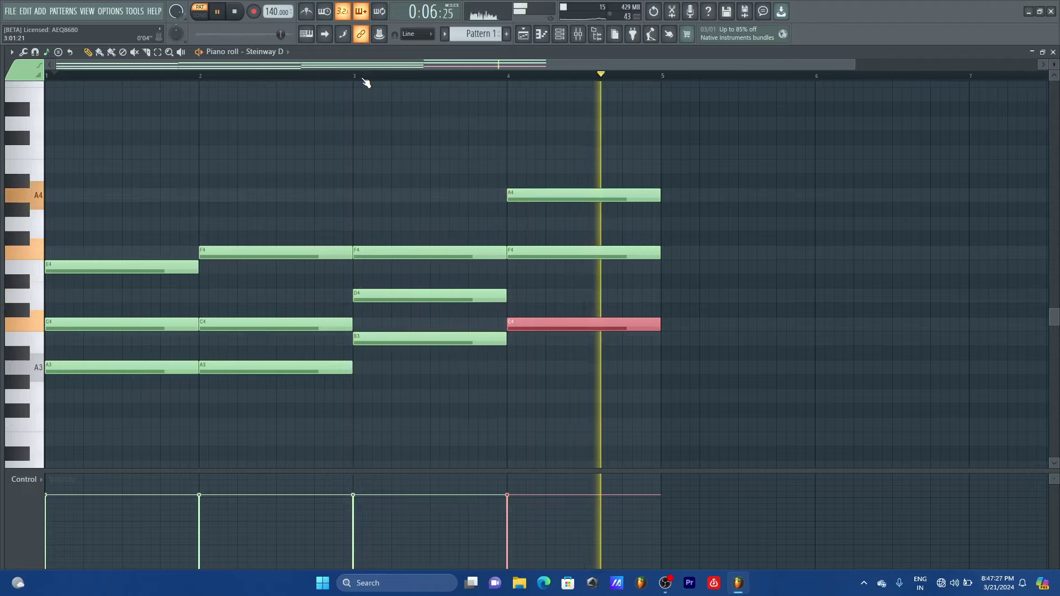
{"action": "key", "text": "space"}
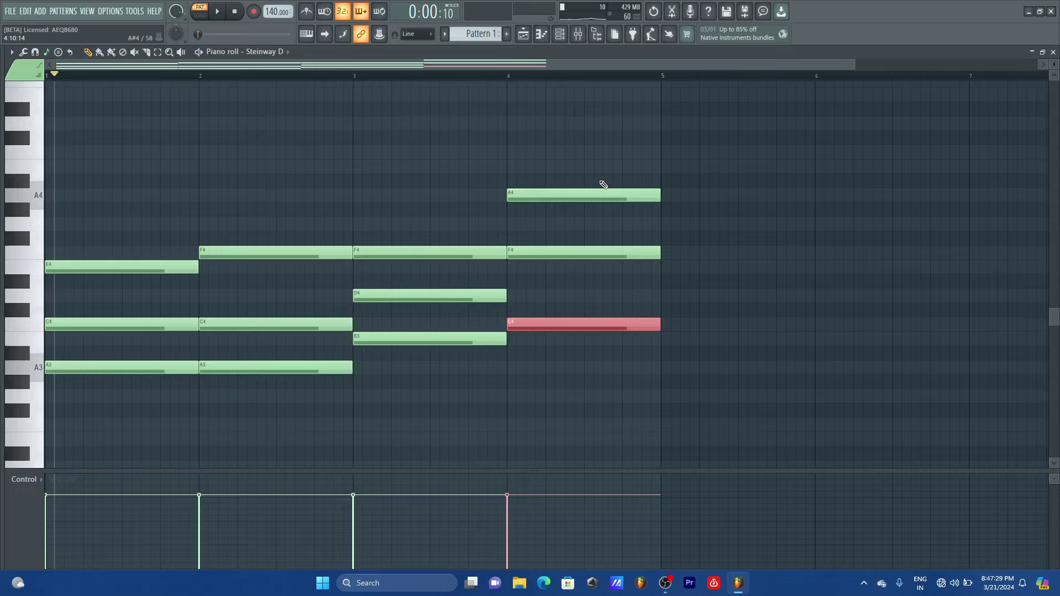
- Try the bar 4 chord's A4 note an octave lower at A3, and undo both octave transpositions in that chord
{"action": "left_click", "coordinate": [561, 192]}
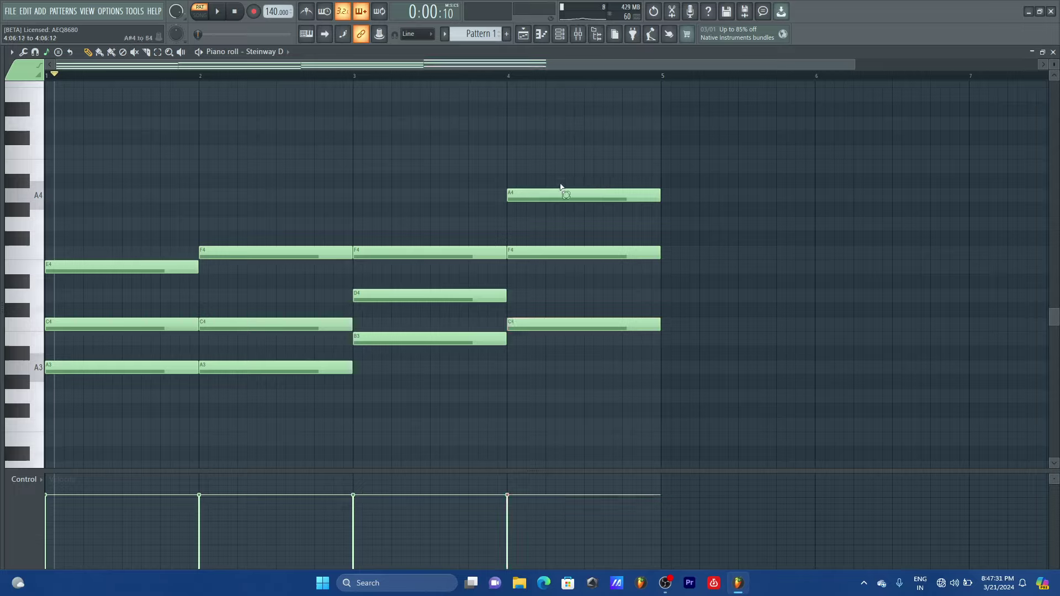
{"action": "key", "text": "ctrl+Down"}
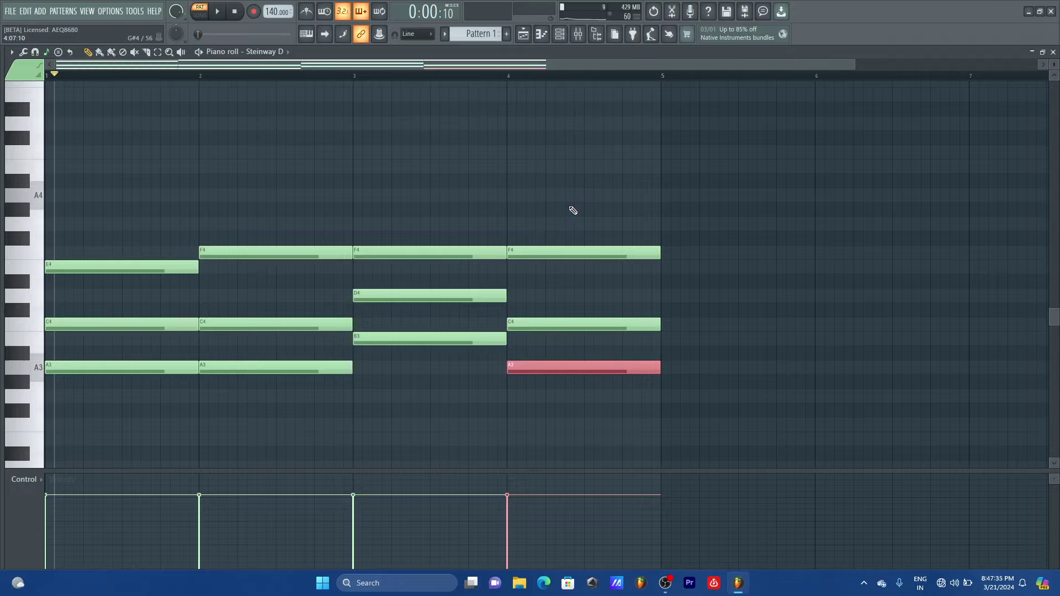
{"action": "key", "text": "ctrl+alt+z"}
{"action": "key", "text": "ctrl+alt+z"}
{"action": "key", "text": "ctrl+alt+z"}
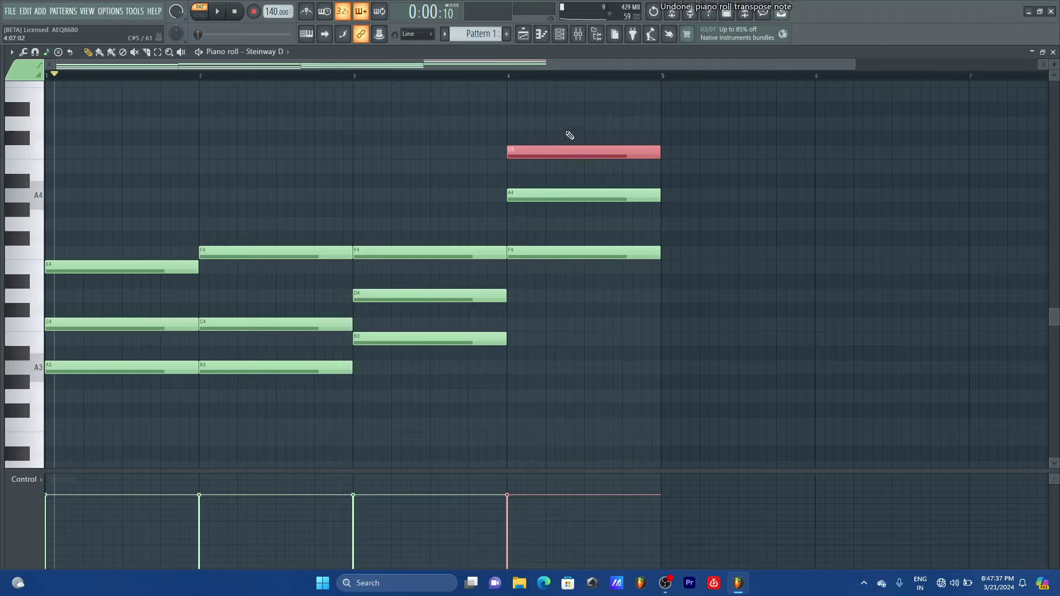
- Invert the bar 4 chord by transposing C5 down to C4 and A4 down to A3
{"action": "key", "text": "ctrl+Down"}
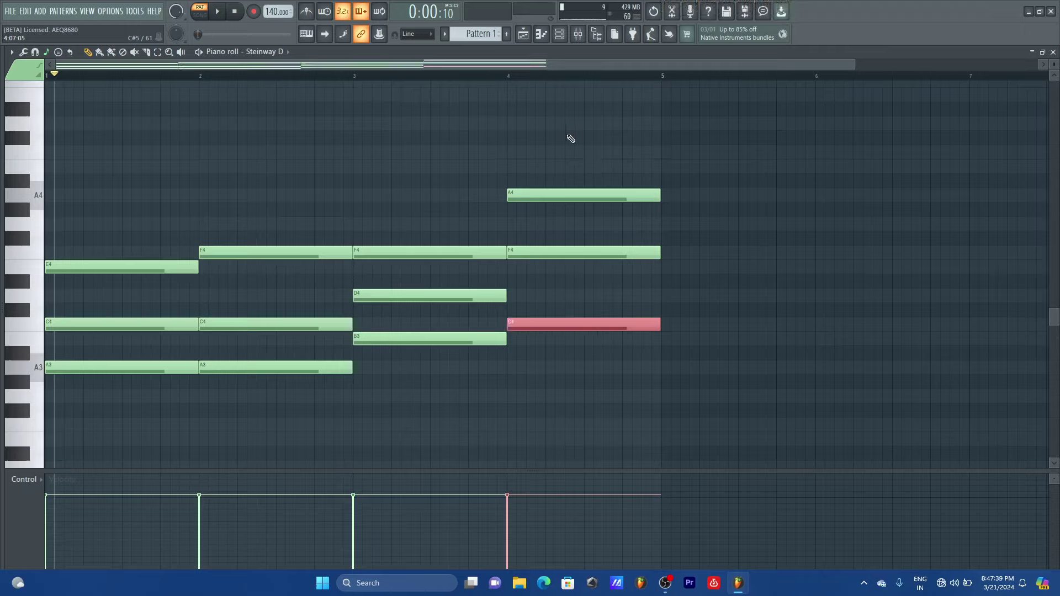
{"action": "left_click", "coordinate": [576, 193]}
{"action": "key", "text": "ctrl+Down"}
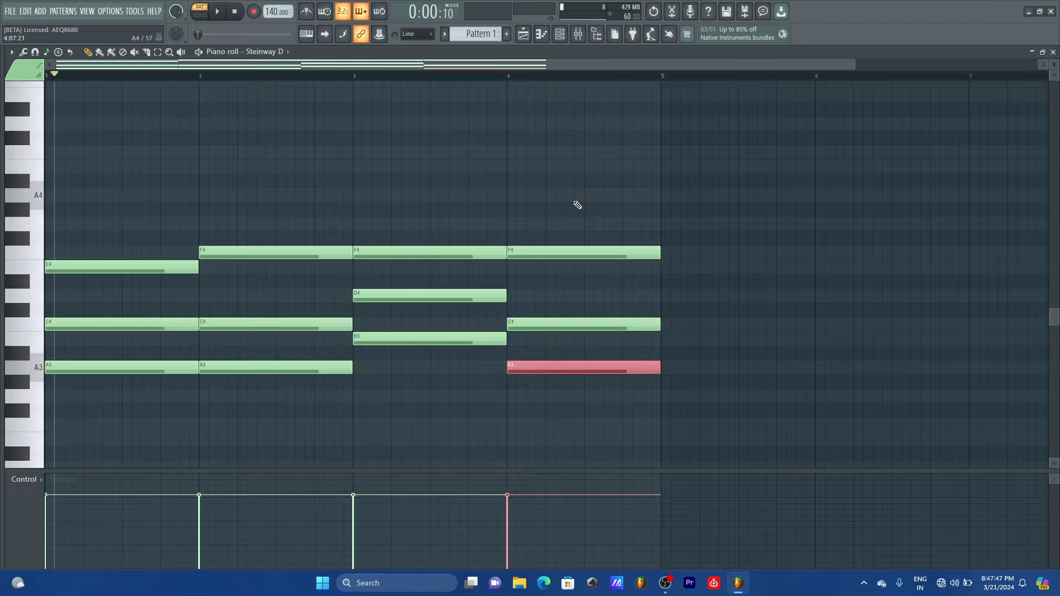
- Play the four-bar progression from the start of bar 1
{"action": "left_click", "coordinate": [47, 76]}
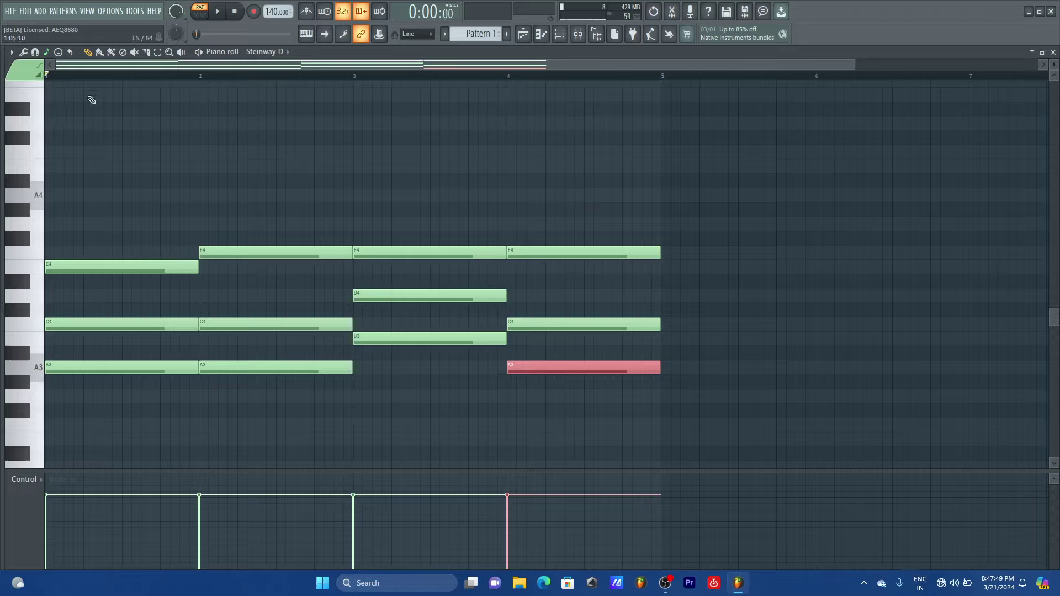
{"action": "scroll", "coordinate": [350, 189], "scroll_direction": "down", "scroll_amount": 2}
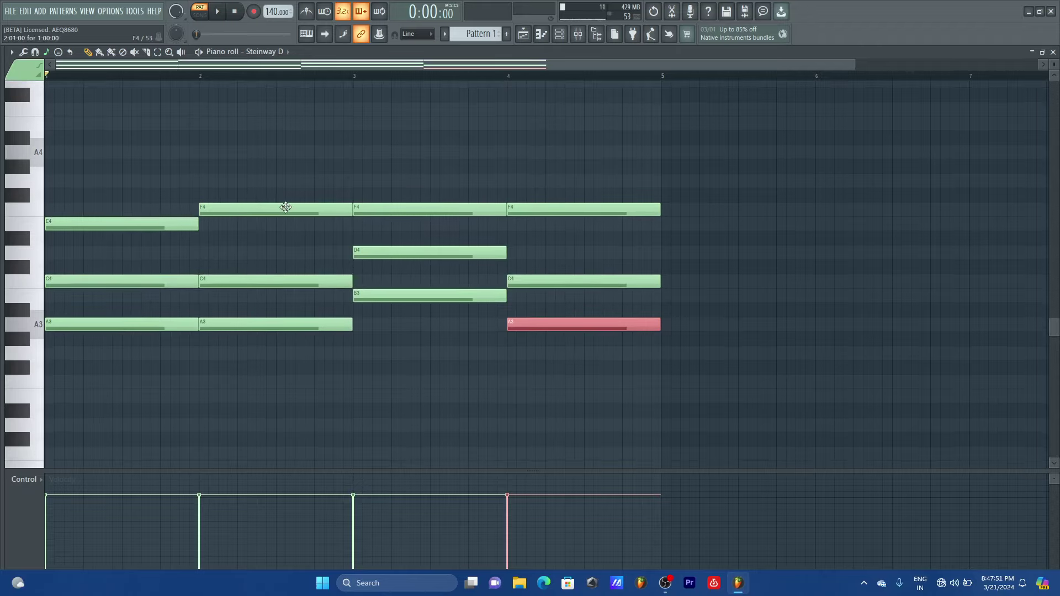
{"action": "key", "text": "space"}
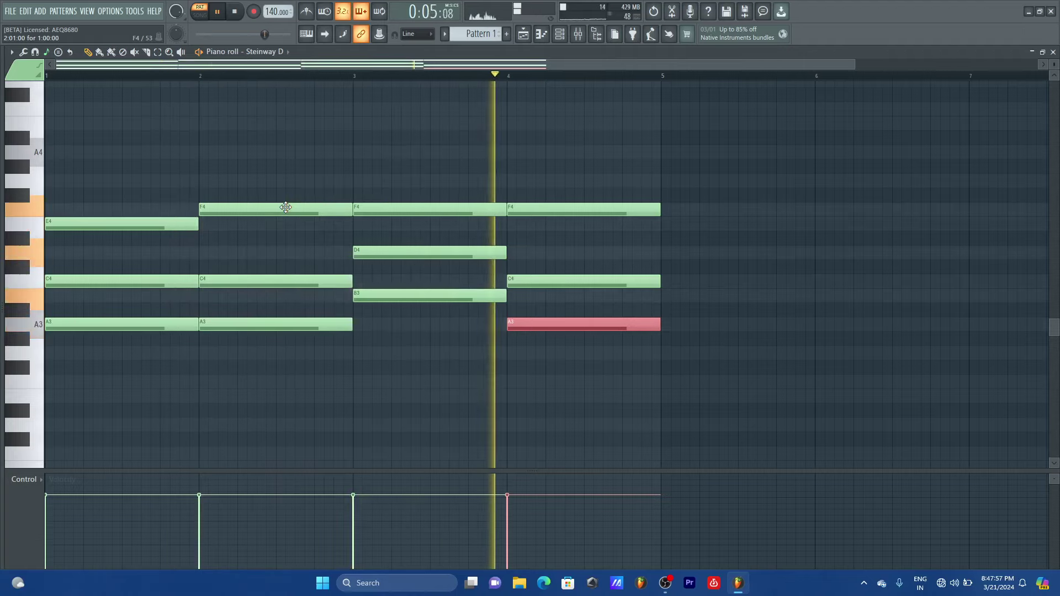
{"action": "key", "text": "space"}
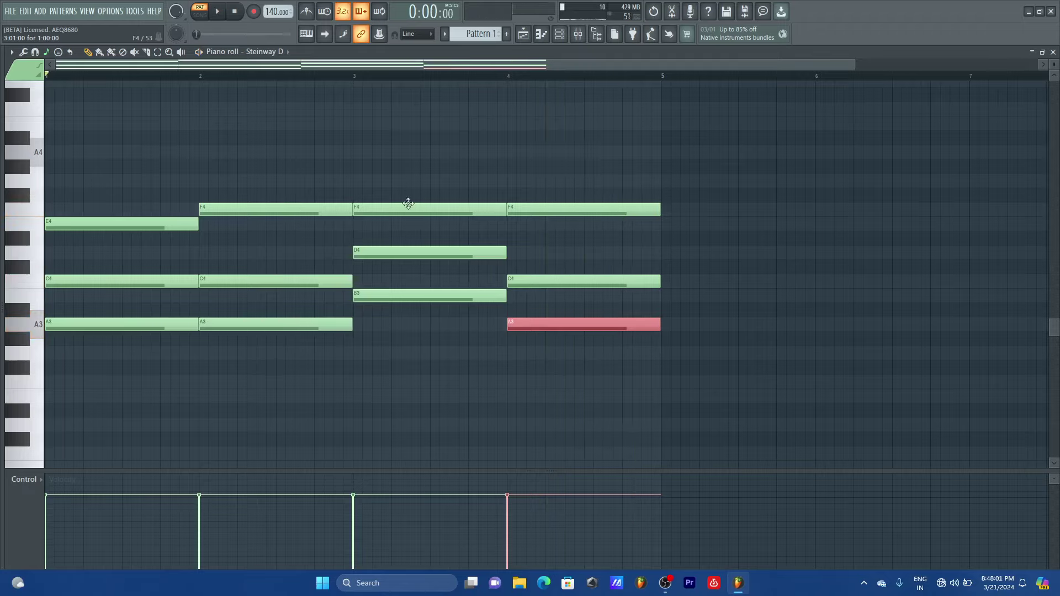
- Delete all notes of the four-bar progression from the piano roll
{"action": "left_click_drag", "start_coordinate": [616, 167], "coordinate": [558, 328]}
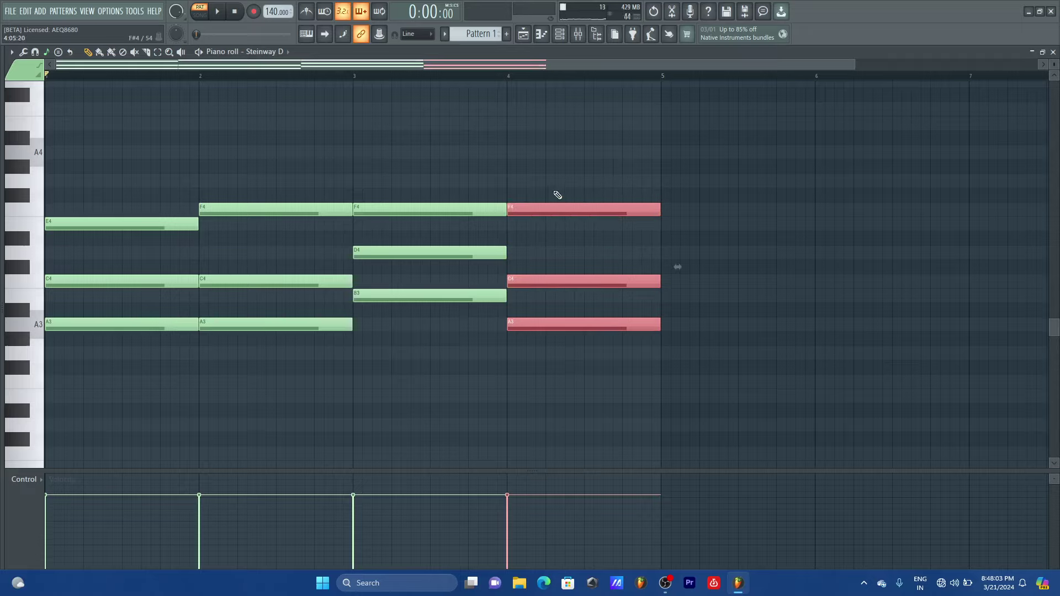
{"action": "key", "text": "Delete"}
{"action": "key", "text": "Delete"}
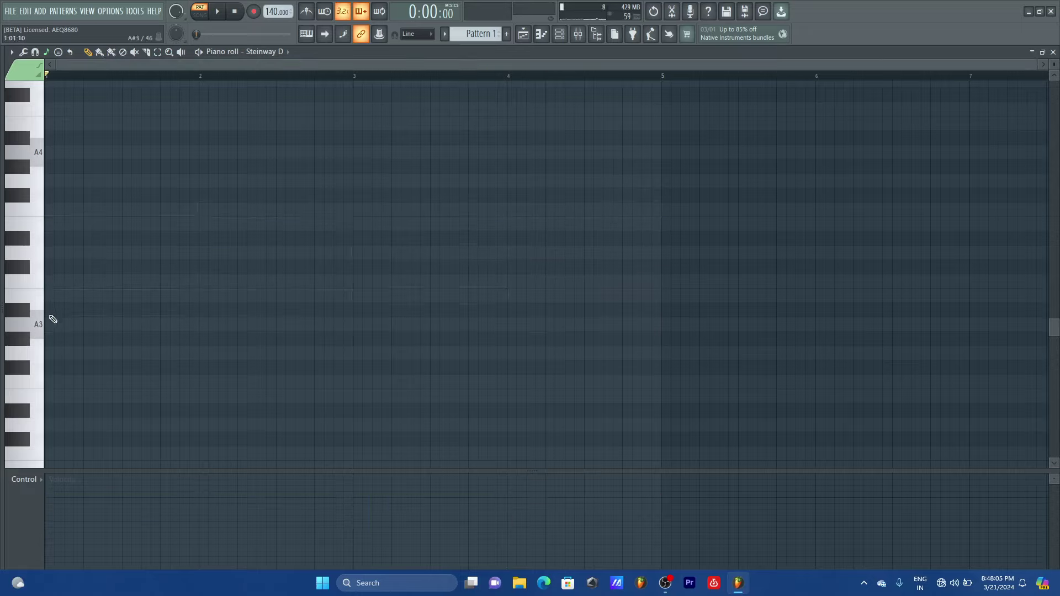
- Draw one-bar root-position chords: A3, C4 and E4 aligned at the start of bar 1, and F3, A3 and C4 in bar 2
{"action": "left_click", "coordinate": [46, 324]}
{"action": "left_click", "coordinate": [53, 282]}
{"action": "left_click", "coordinate": [55, 223]}
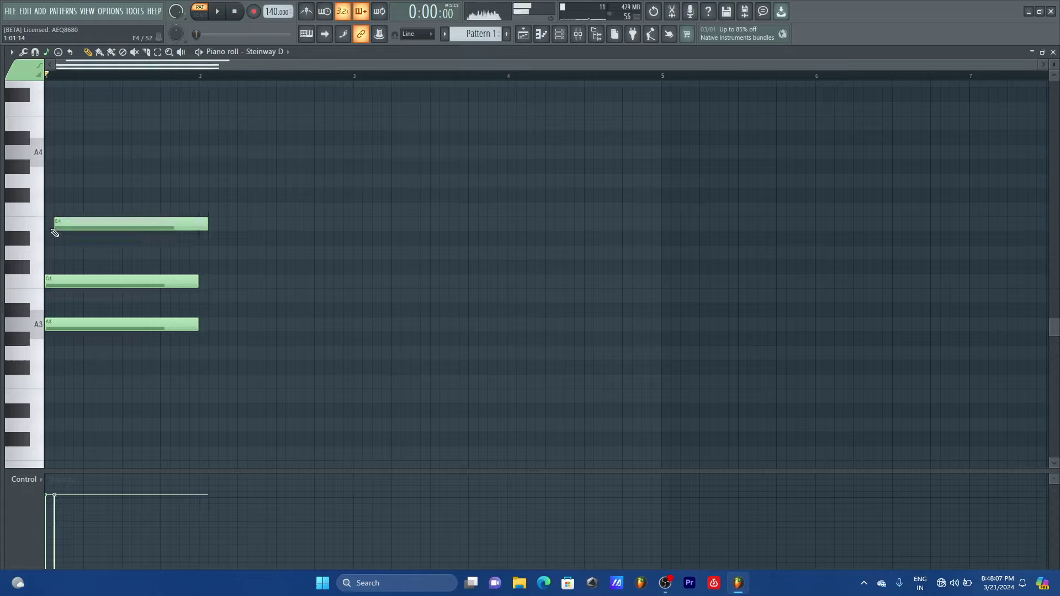
{"action": "left_click_drag", "start_coordinate": [158, 221], "coordinate": [148, 221]}
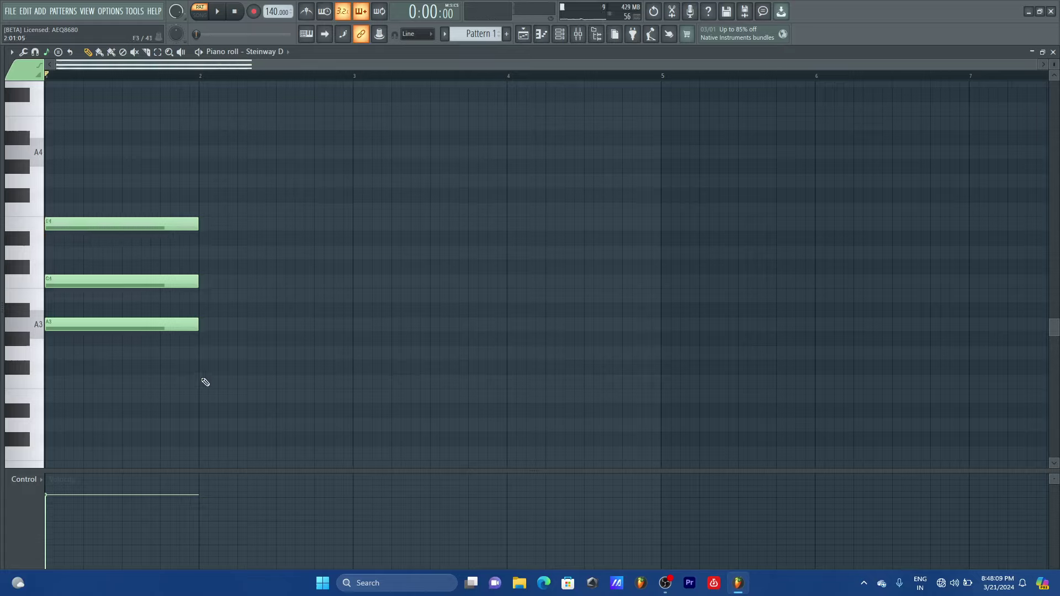
{"action": "left_click", "coordinate": [203, 380]}
{"action": "left_click", "coordinate": [205, 326]}
{"action": "left_click", "coordinate": [204, 282]}
- Draw one-bar root-position chords: D3, F3 and A3 in bar 3, and F3, A3 and C4 in bar 4
{"action": "scroll", "coordinate": [355, 293], "scroll_direction": "down", "scroll_amount": 3}
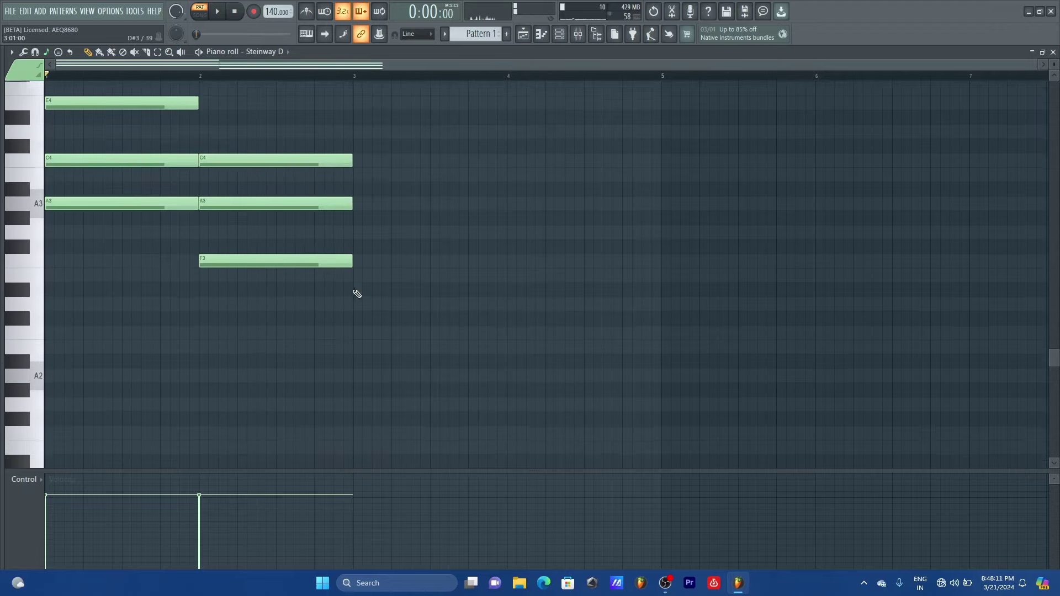
{"action": "left_click", "coordinate": [359, 297]}
{"action": "left_click", "coordinate": [357, 252]}
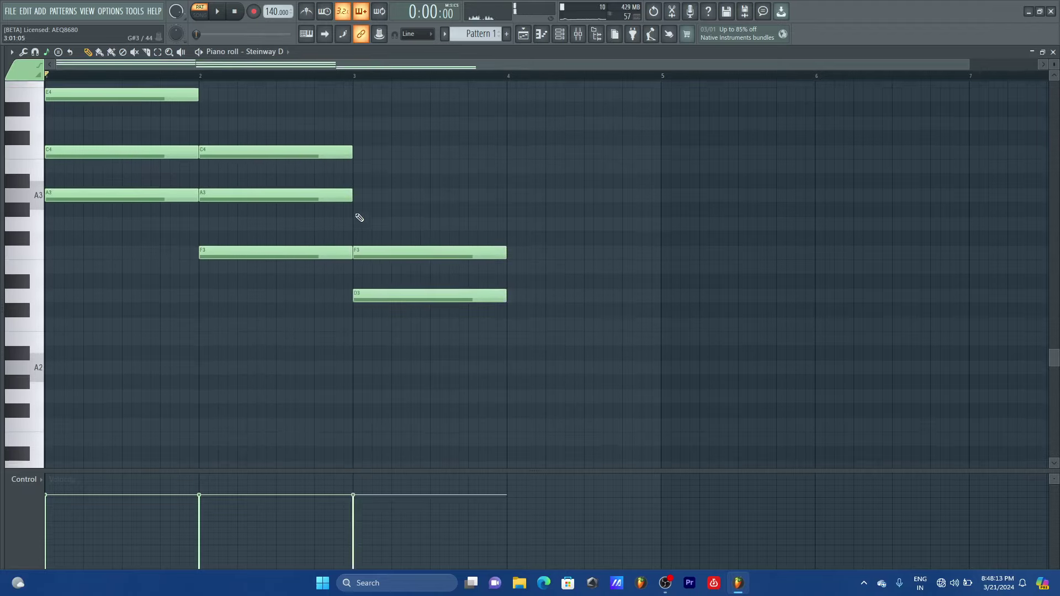
{"action": "left_click", "coordinate": [357, 196]}
{"action": "left_click", "coordinate": [514, 253]}
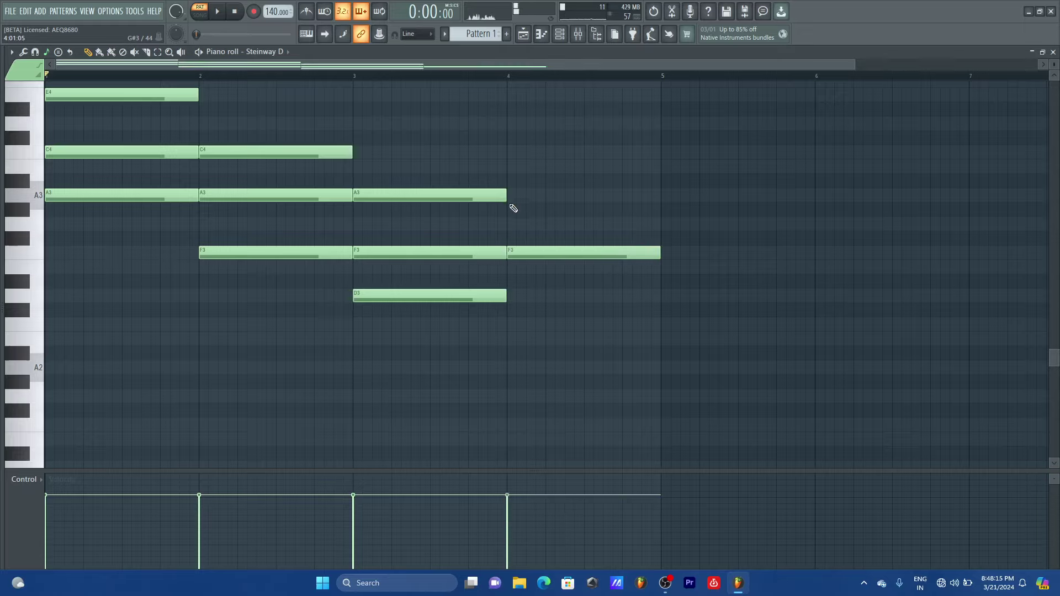
{"action": "left_click", "coordinate": [512, 196]}
{"action": "left_click", "coordinate": [508, 152]}
- Play the root-position progression to hear the chord changes
{"action": "scroll", "coordinate": [789, 279], "scroll_direction": "up", "scroll_amount": 2}
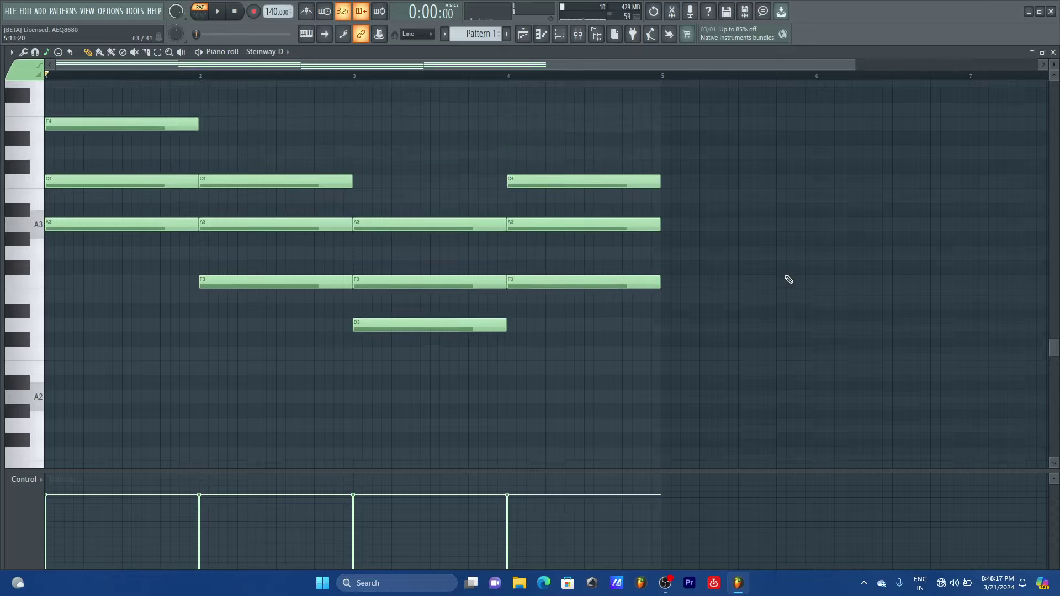
{"action": "key", "text": "space"}
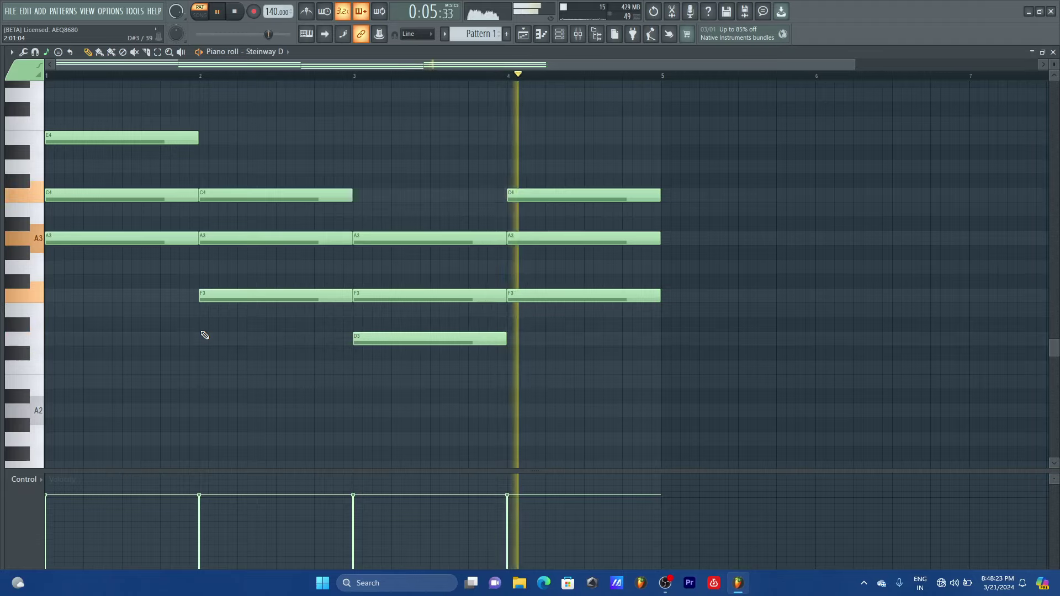
{"action": "key", "text": "space"}
- Set the playback position to bar 2, and transpose that bar's F3 note up an octave to F4
{"action": "scroll", "coordinate": [257, 214], "scroll_direction": "up", "scroll_amount": 3}
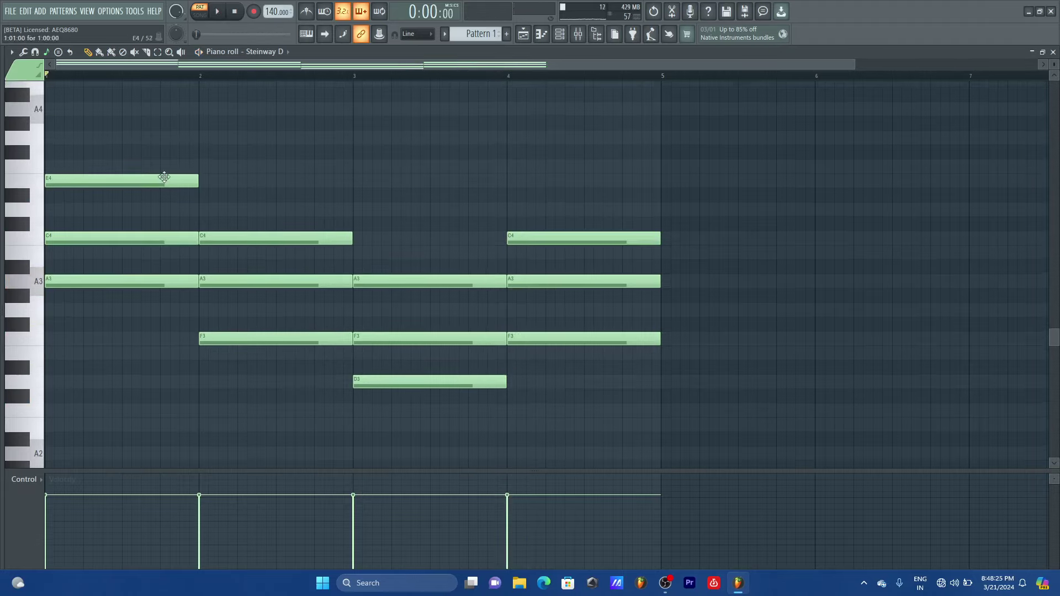
{"action": "left_click", "coordinate": [197, 81]}
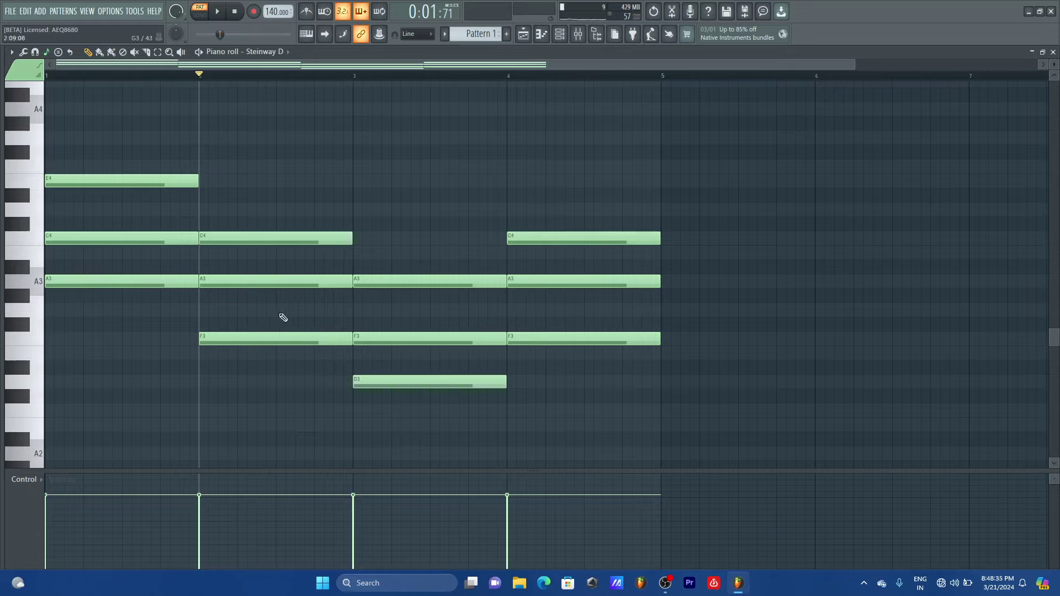
{"action": "left_click", "coordinate": [280, 337]}
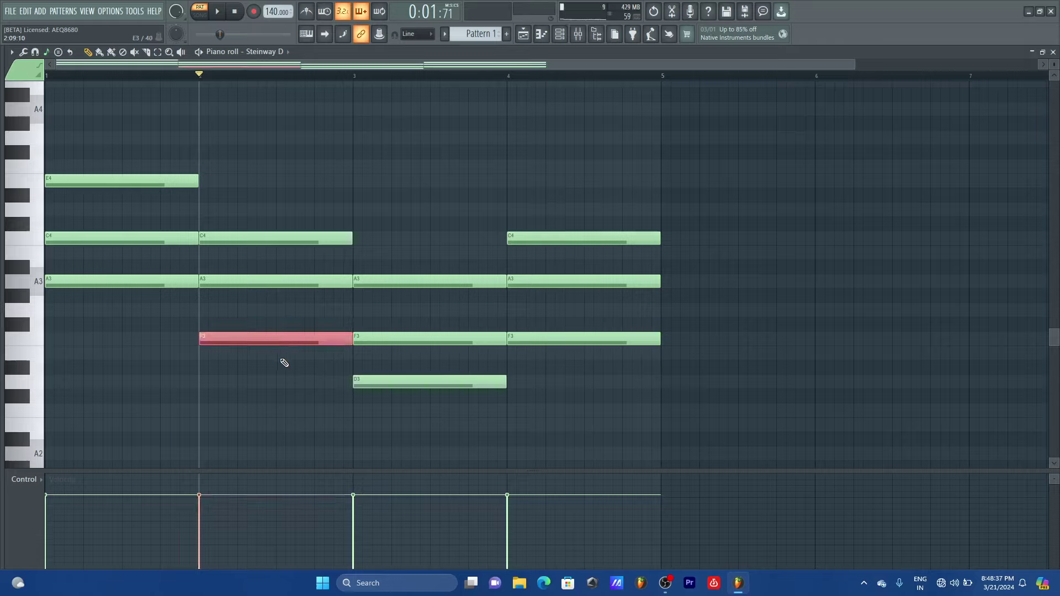
{"action": "key", "text": "ctrl+Up"}
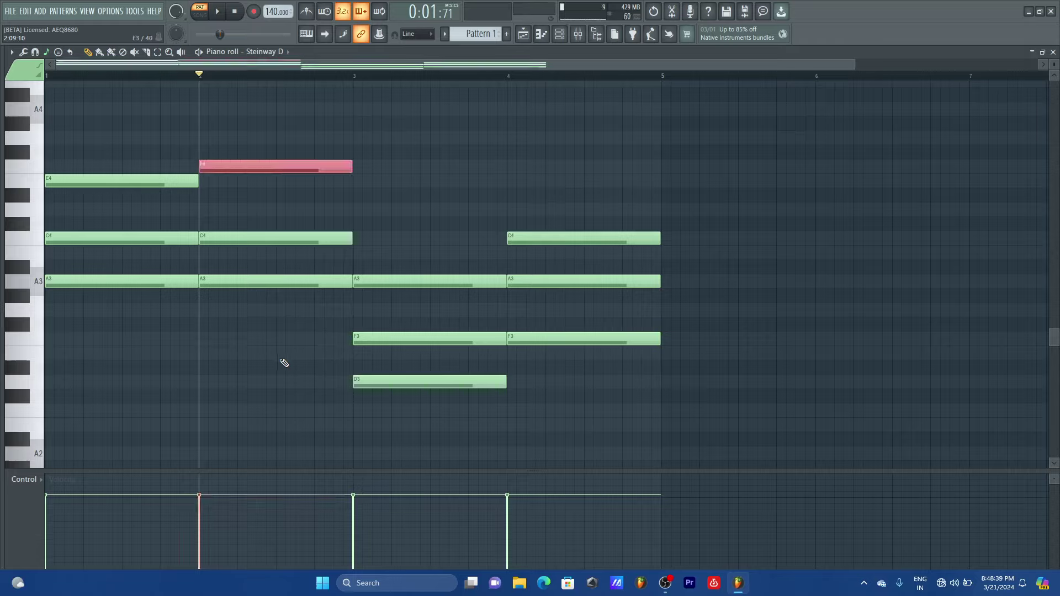
- Transpose the bar 3 chord's D3 and F3 notes up an octave to D4 and F4, playing from bar 2 before and after
{"action": "left_click_drag", "start_coordinate": [424, 320], "coordinate": [414, 408]}
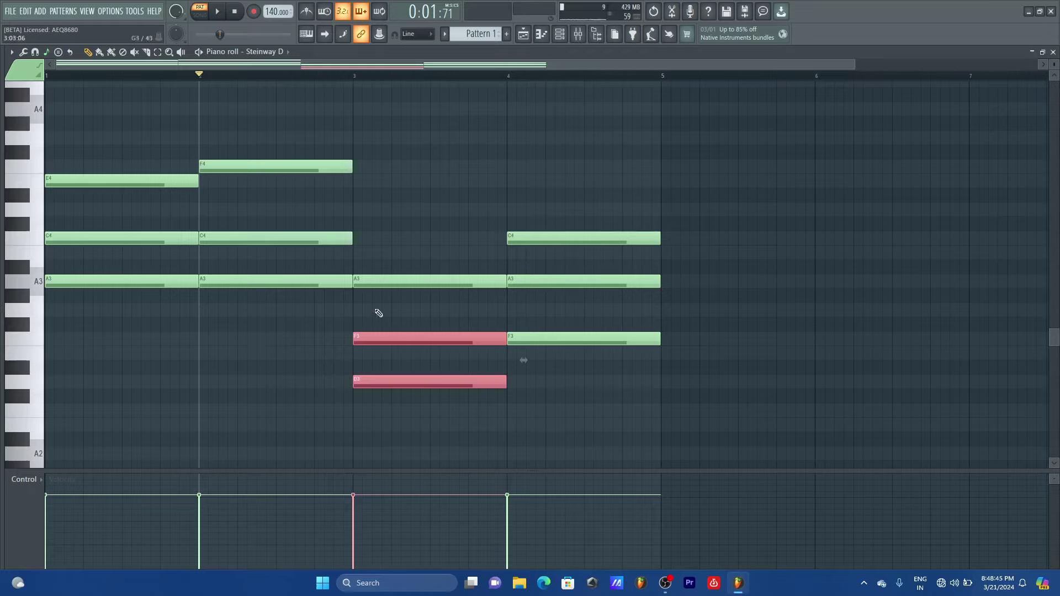
{"action": "key", "text": "space"}
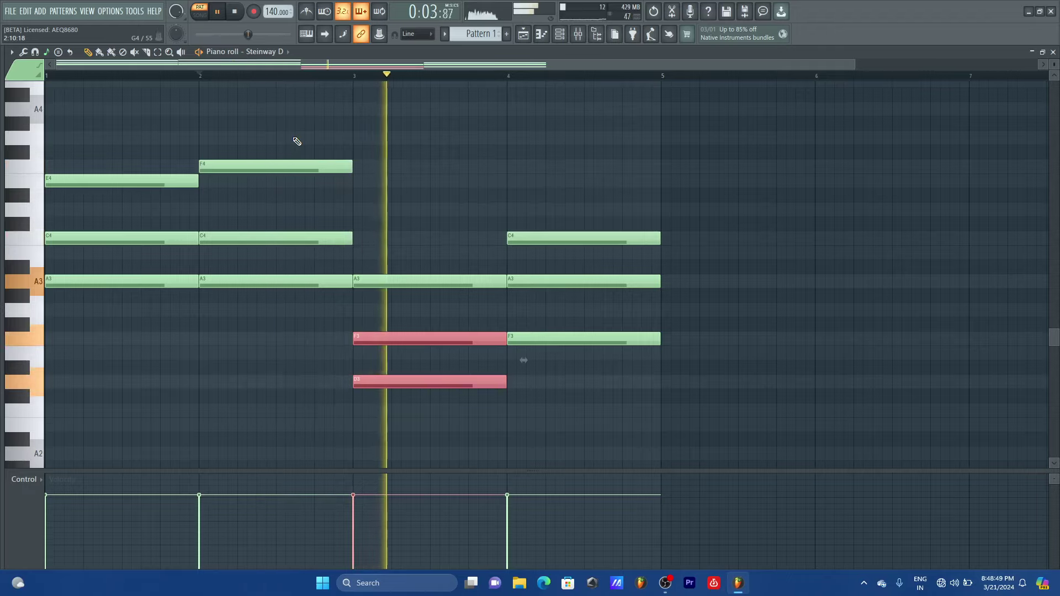
{"action": "key", "text": "space"}
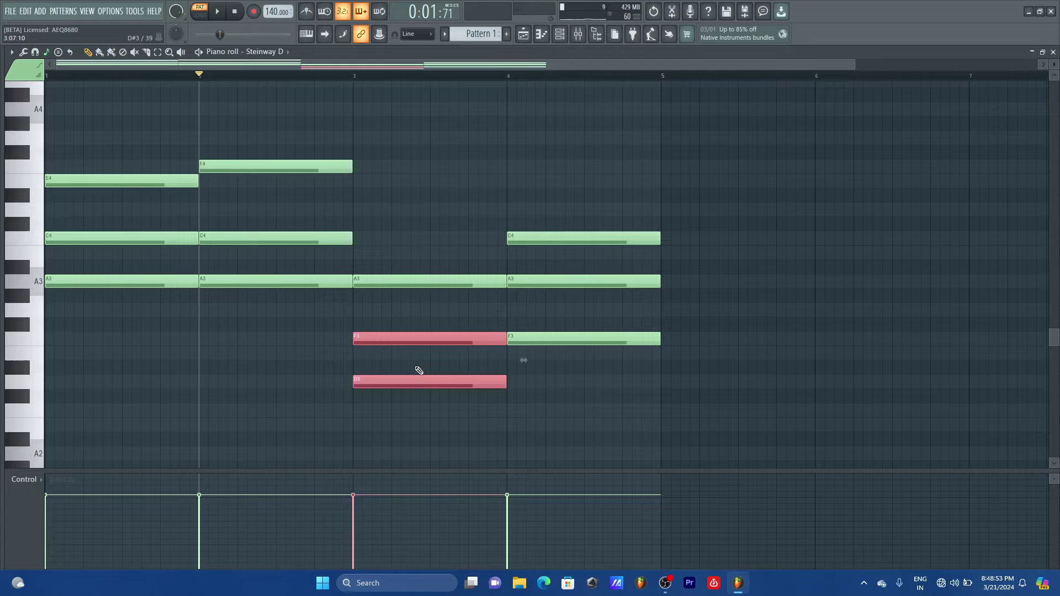
{"action": "key", "text": "ctrl+Up"}
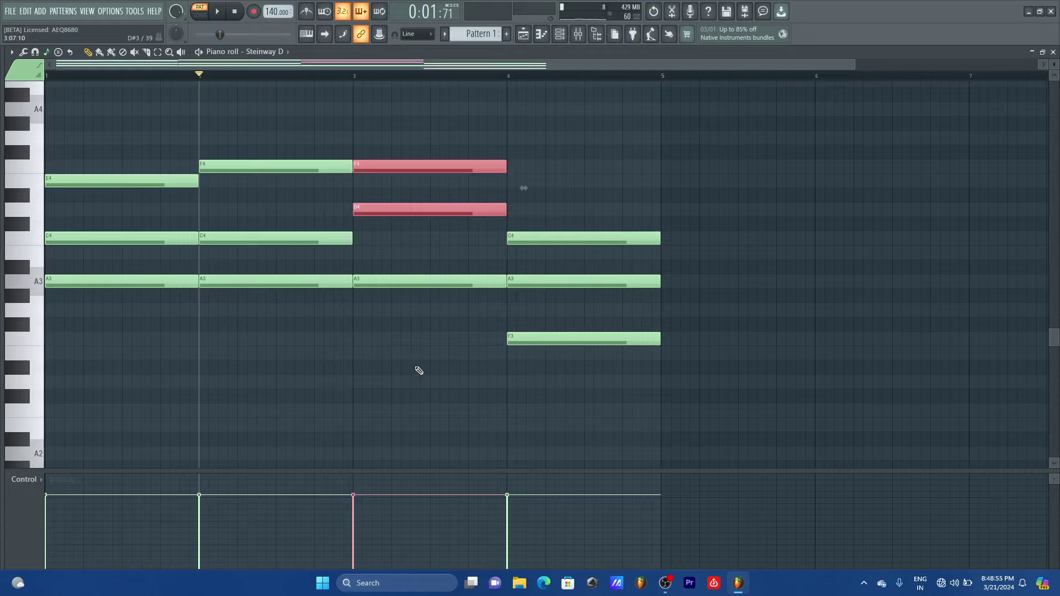
{"action": "key", "text": "space"}
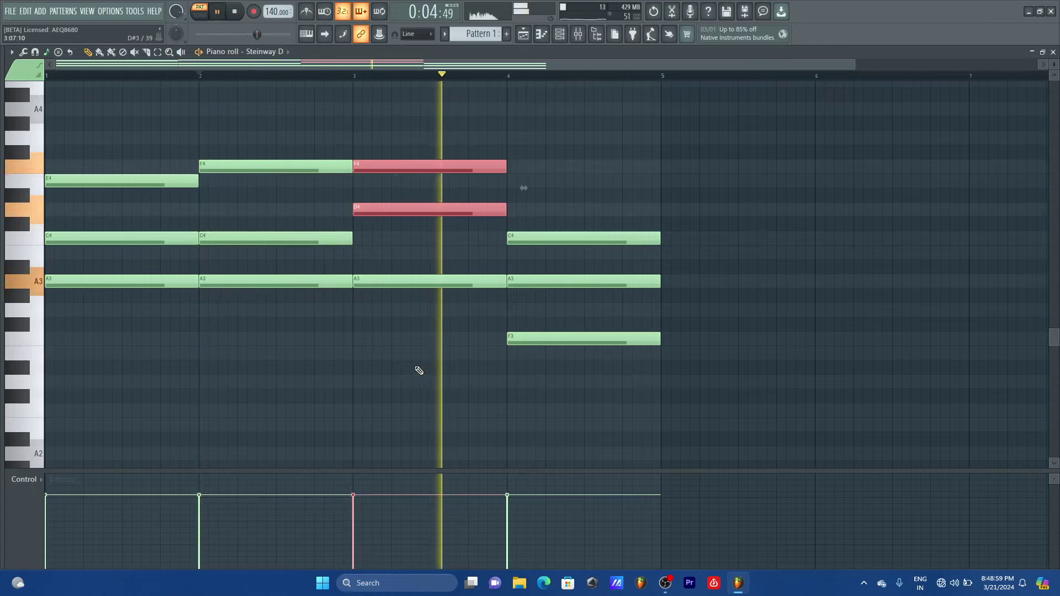
{"action": "key", "text": "space"}
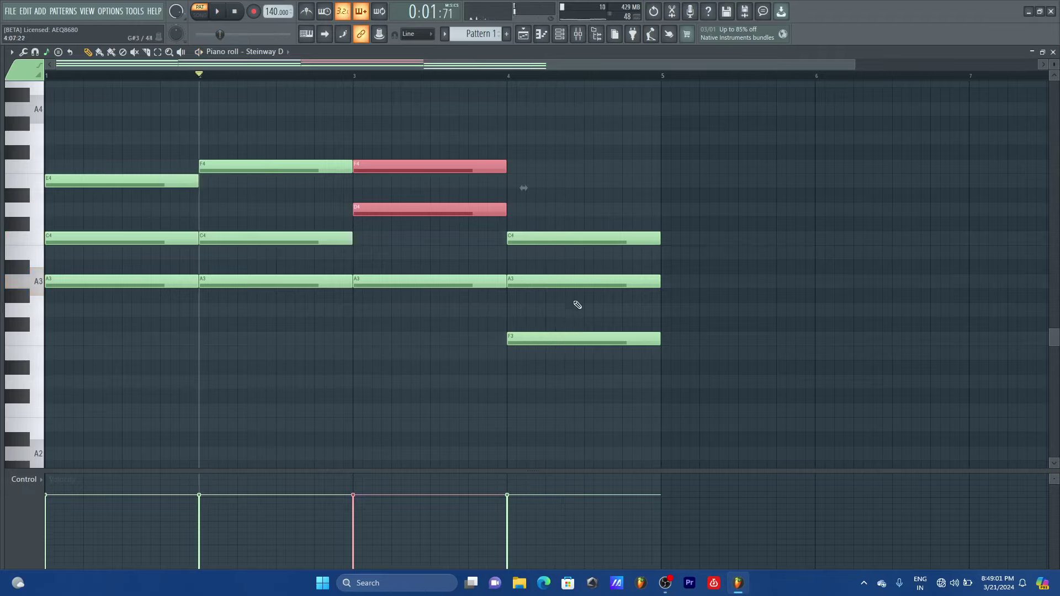
- Save the project and transpose the bar 4 chord's F3 note up an octave to F4
{"action": "left_click_drag", "start_coordinate": [574, 319], "coordinate": [574, 390]}
{"action": "key", "text": "ctrl+s"}
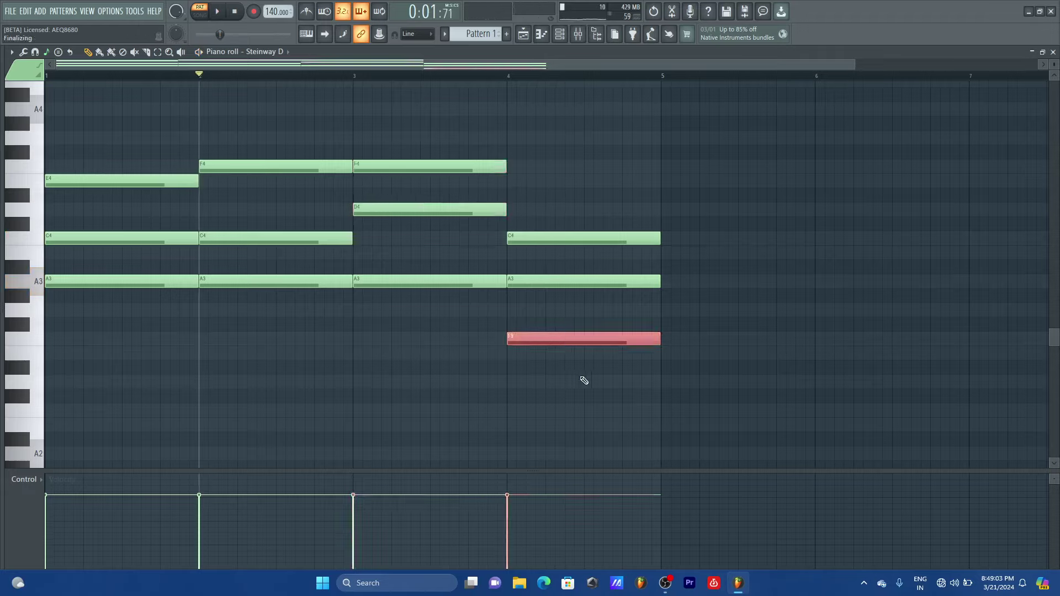
{"action": "key", "text": "ctrl+Up"}
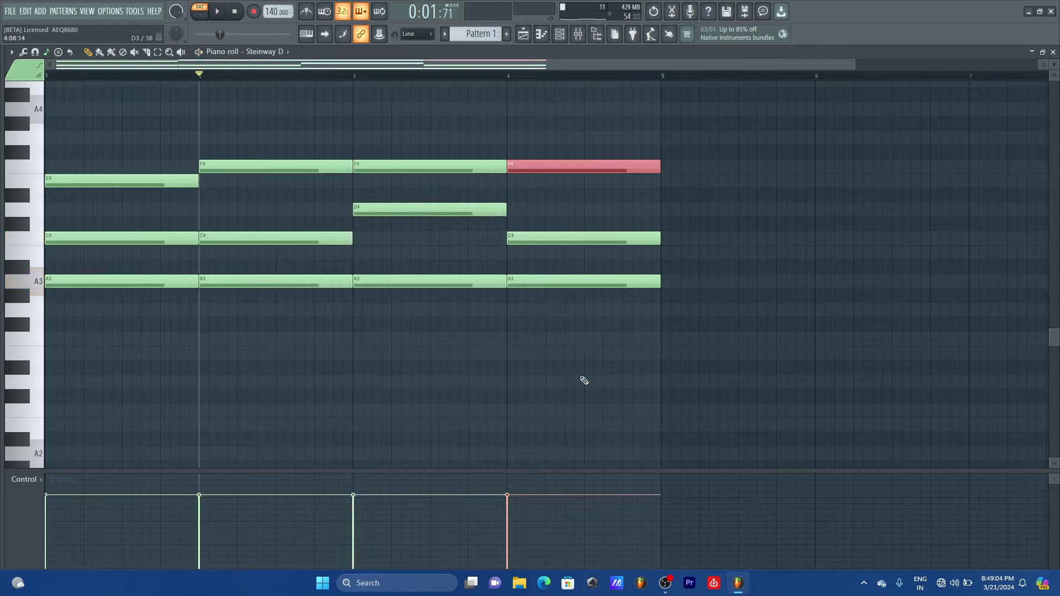
- Play the inverted four-bar progression from the beginning
{"action": "left_click", "coordinate": [61, 77]}
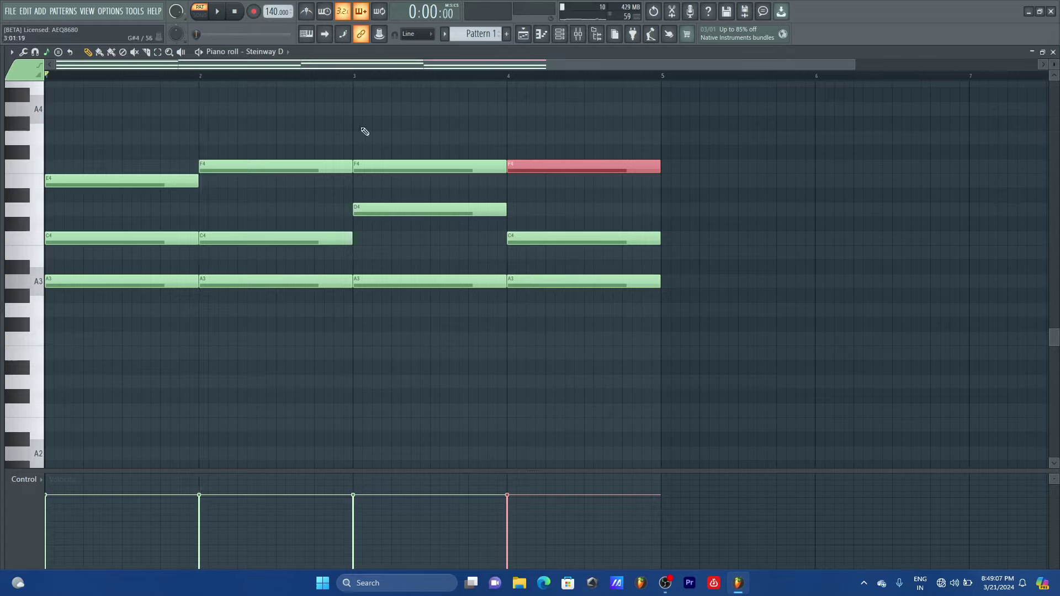
{"action": "key", "text": "space"}
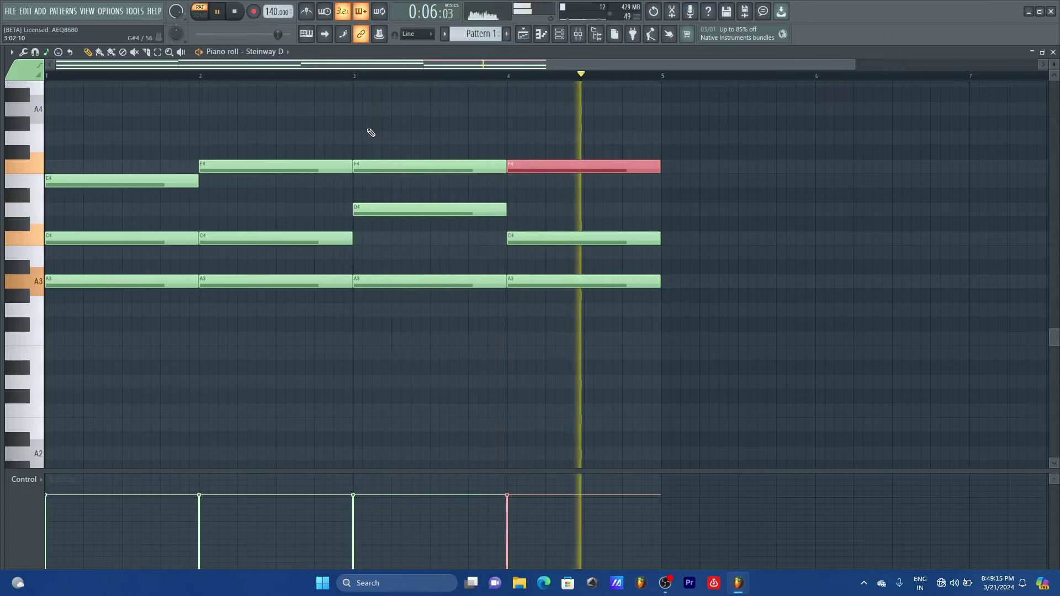
{"action": "key", "text": "space"}
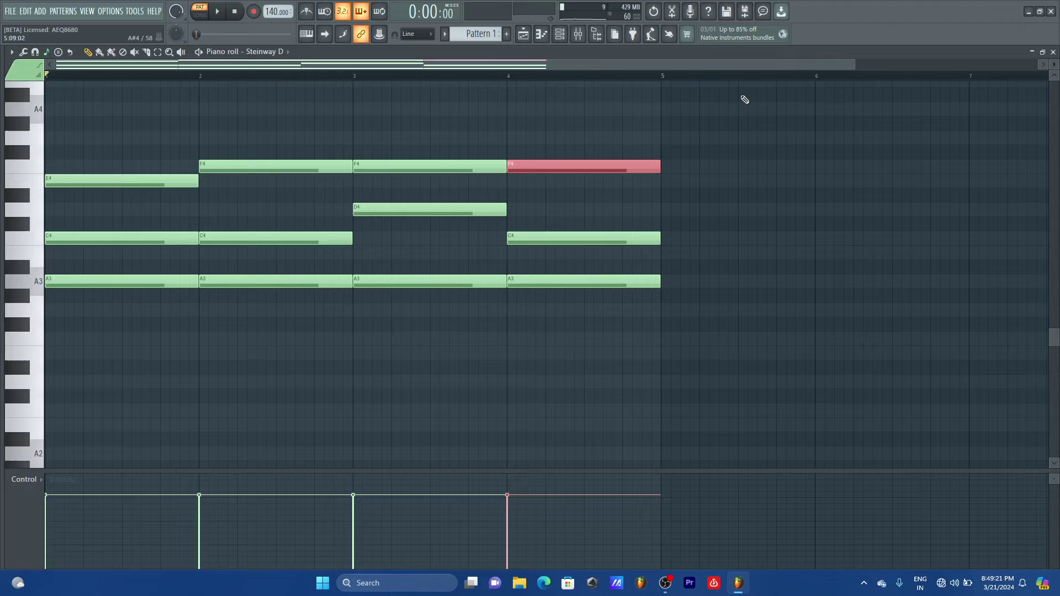
{"action": "scroll", "coordinate": [1049, 68], "scroll_direction": "up", "scroll_amount": 1}
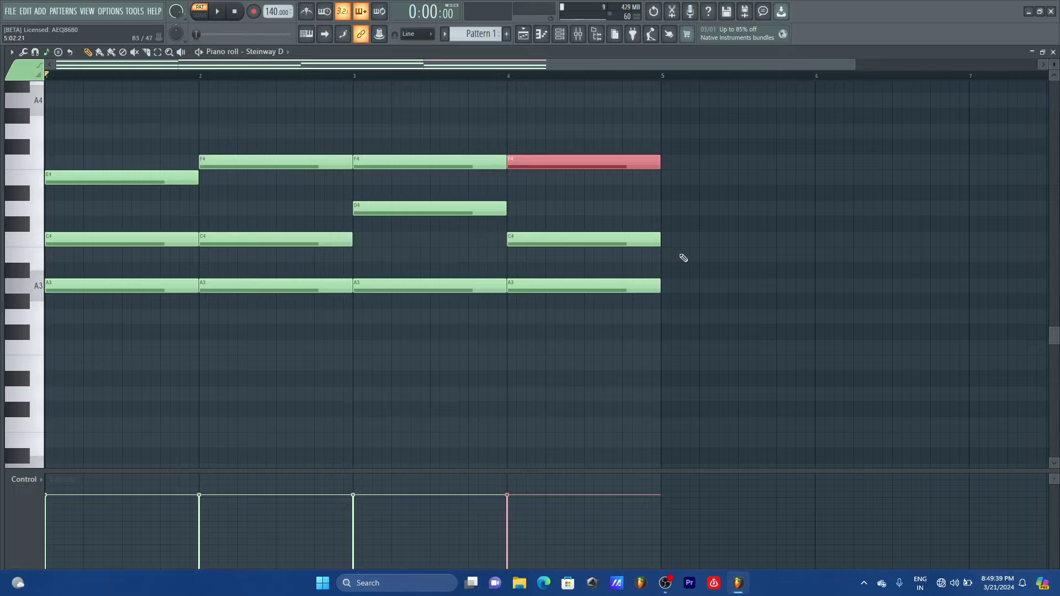
{"action": "scroll", "coordinate": [681, 255], "scroll_direction": "down", "scroll_amount": 1}
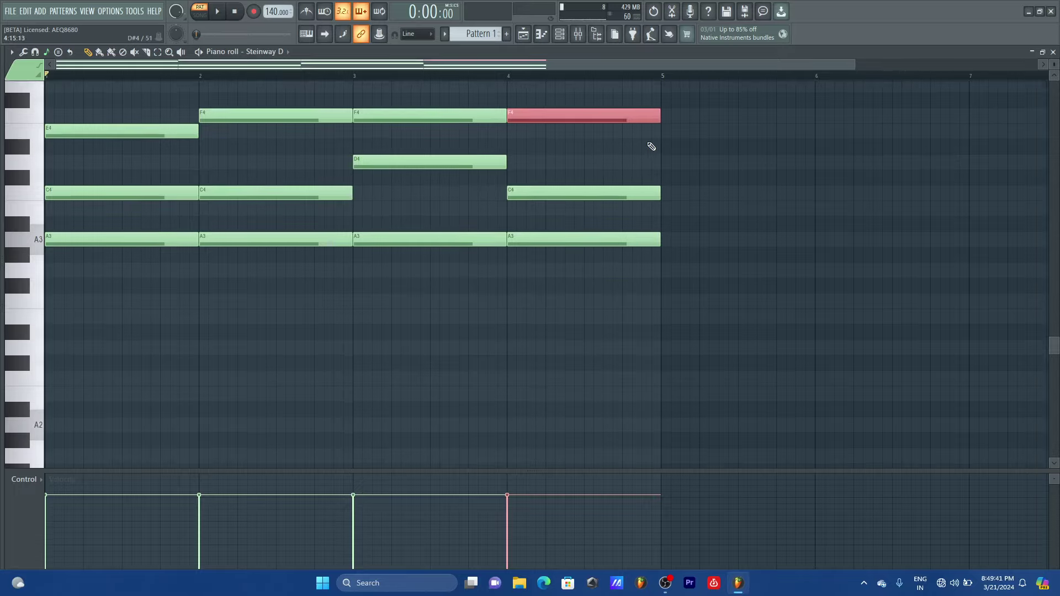
{"action": "mouse_move", "coordinate": [664, 594]}
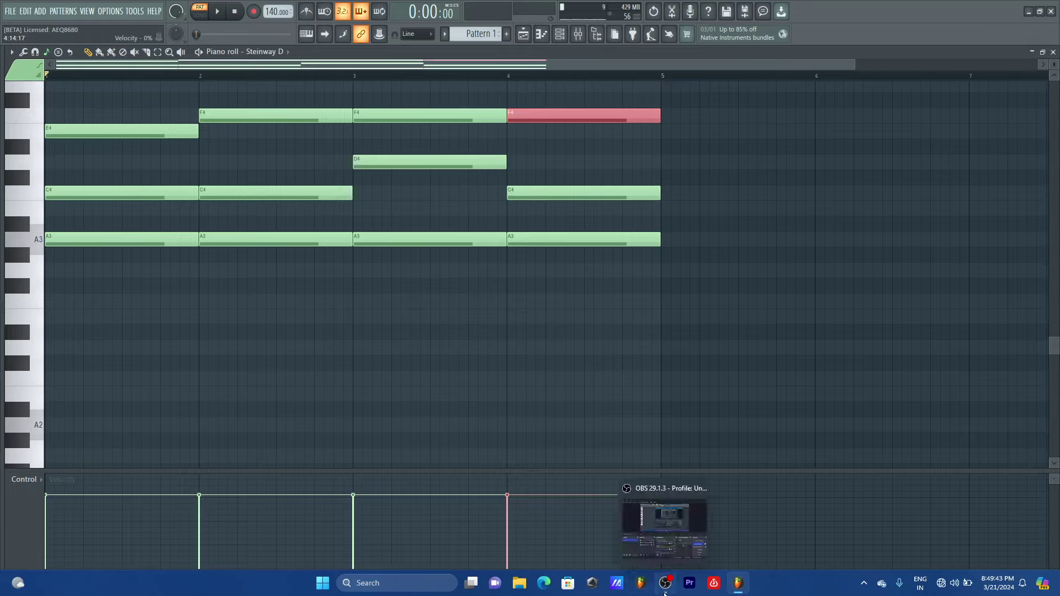